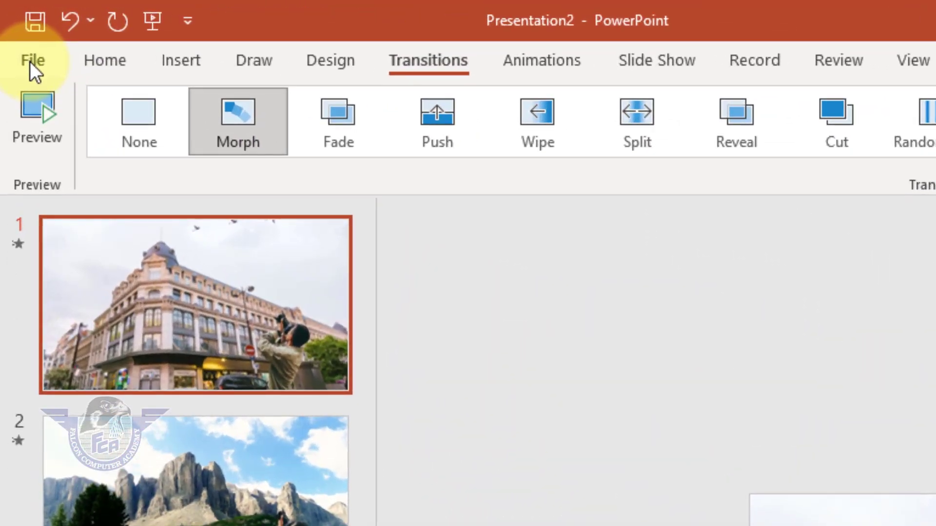
Leave the finished Morph slides by opening the File backstage view
left_click(30, 61)
Create a new blank presentation and give its first slide the Blank layout
left_click(59, 172)
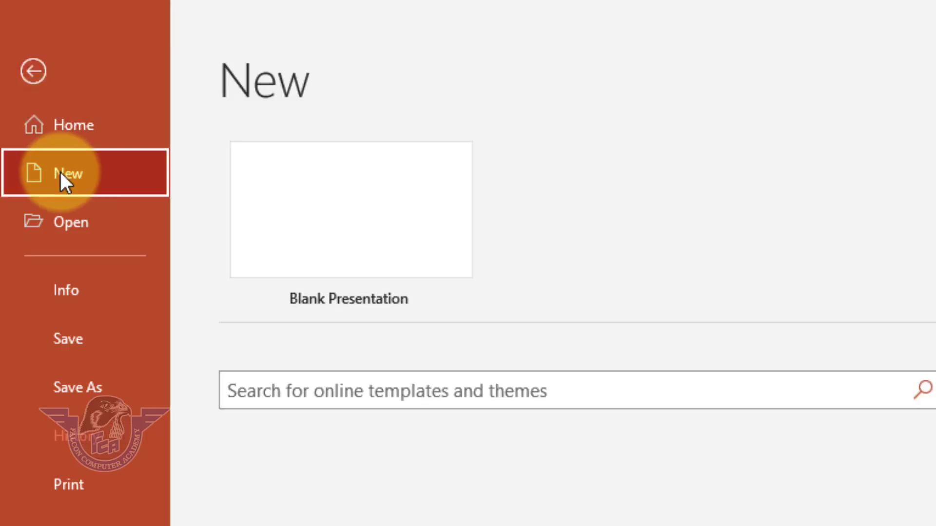
left_click(329, 236)
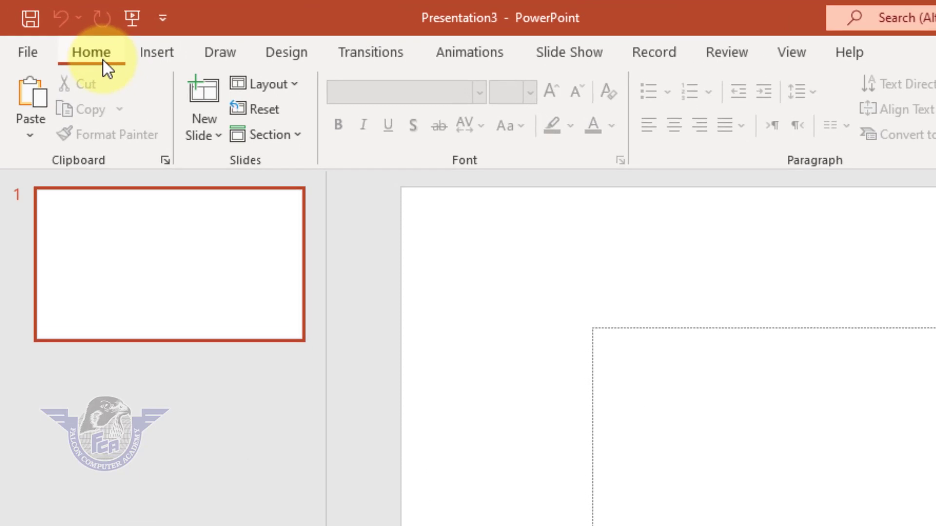
left_click(290, 89)
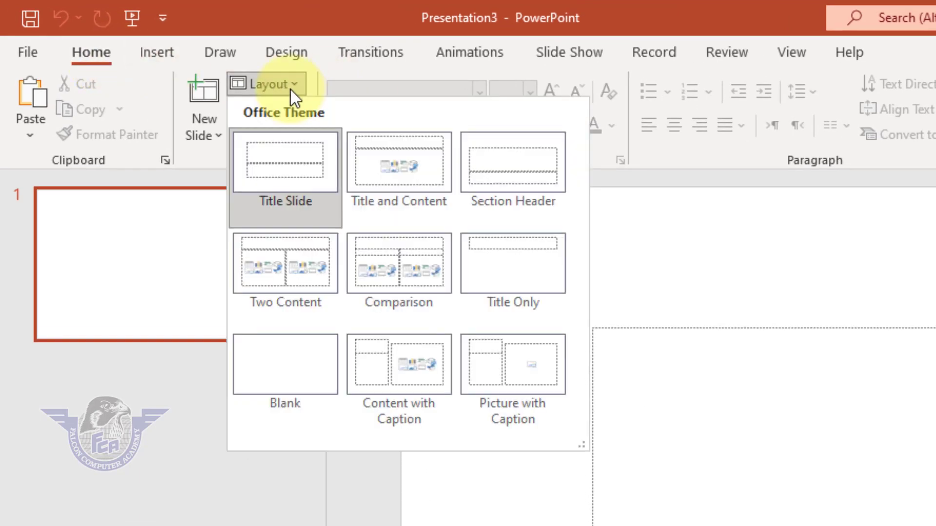
left_click(279, 365)
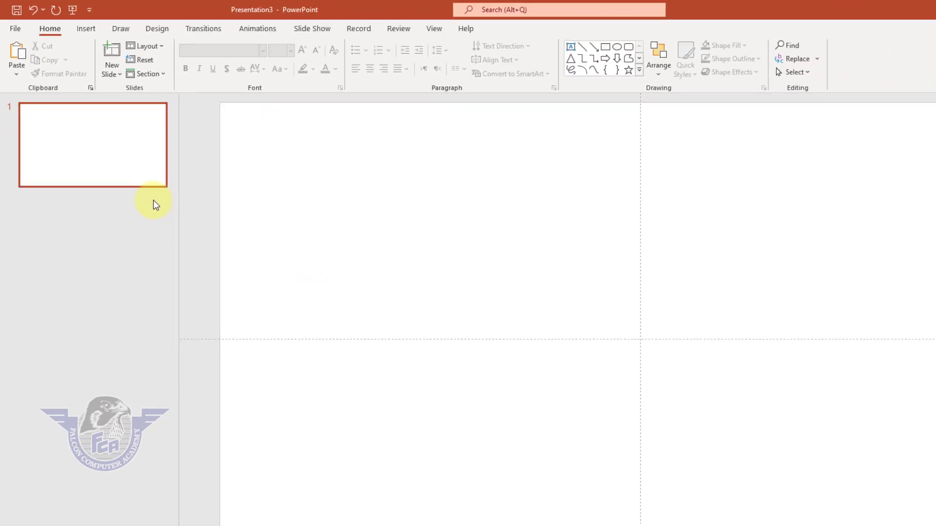
Turn on the dashed alignment guides across the slide
left_click(374, 25)
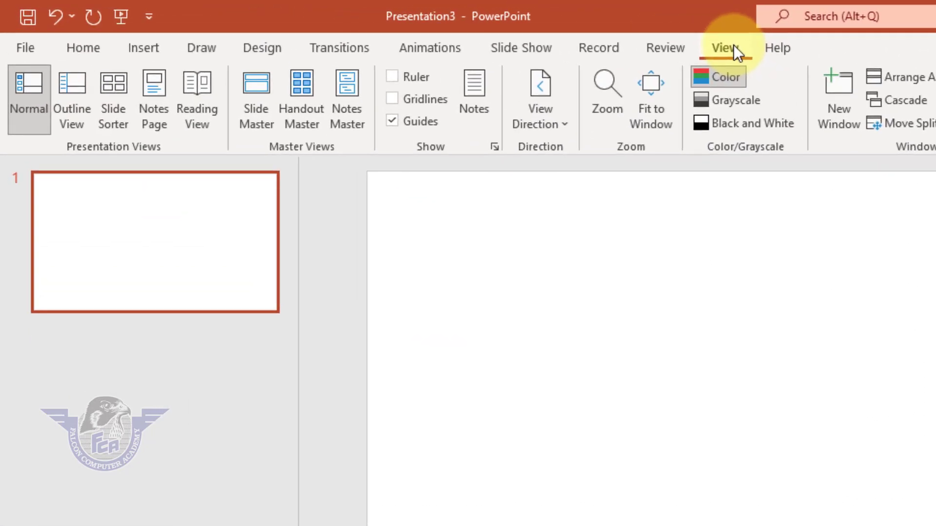
left_click(417, 124)
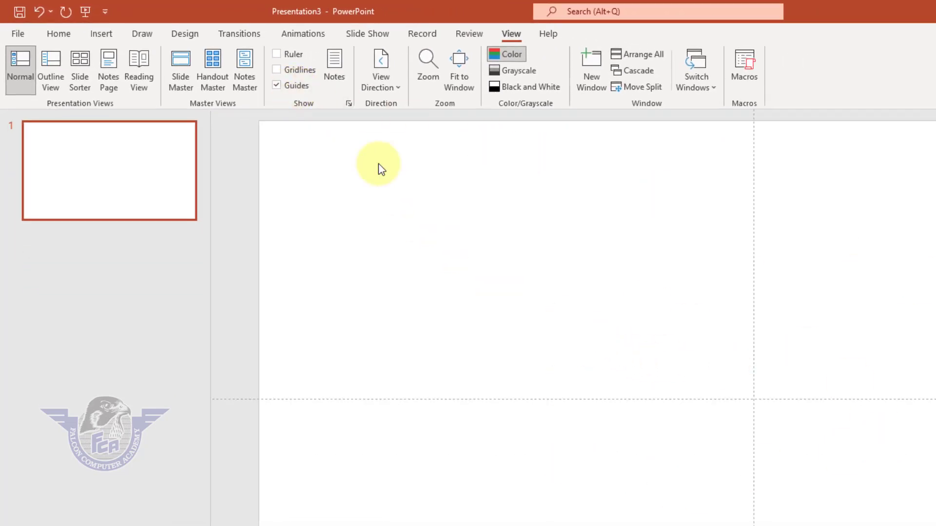
left_click(297, 89)
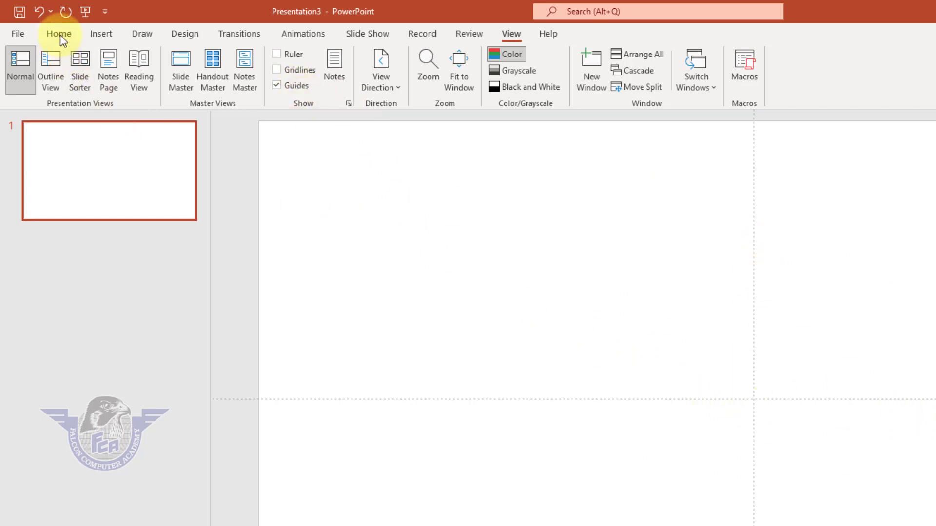
left_click(102, 34)
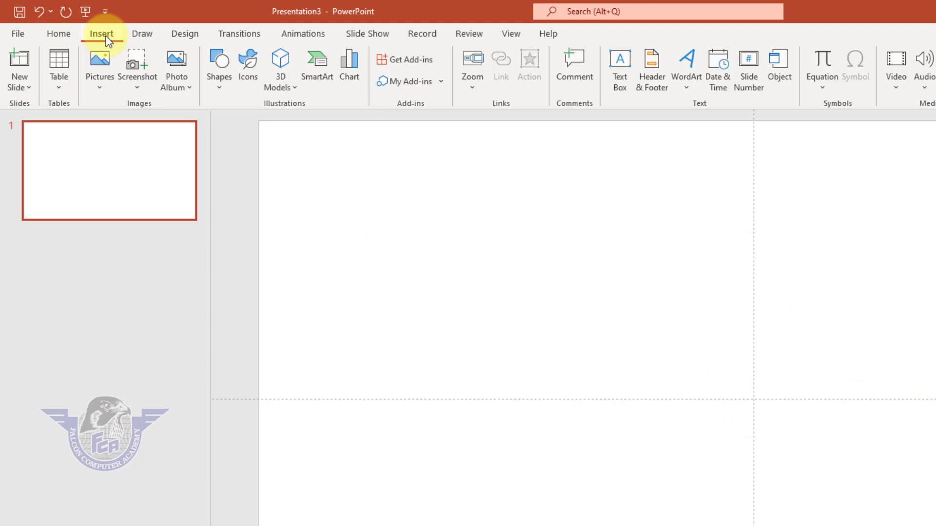
Insert the building photo pexels-tranmautritam-448826.jpg from Downloads onto the slide
left_click(101, 57)
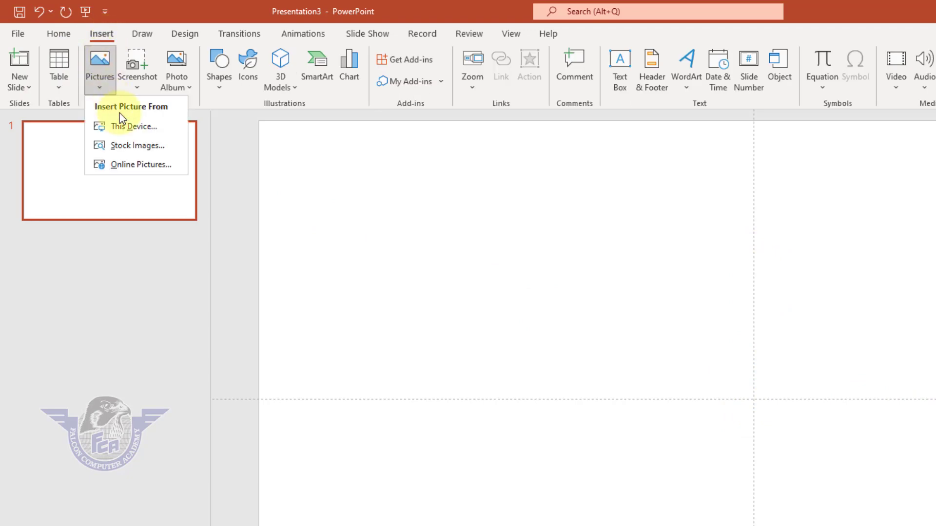
left_click(129, 128)
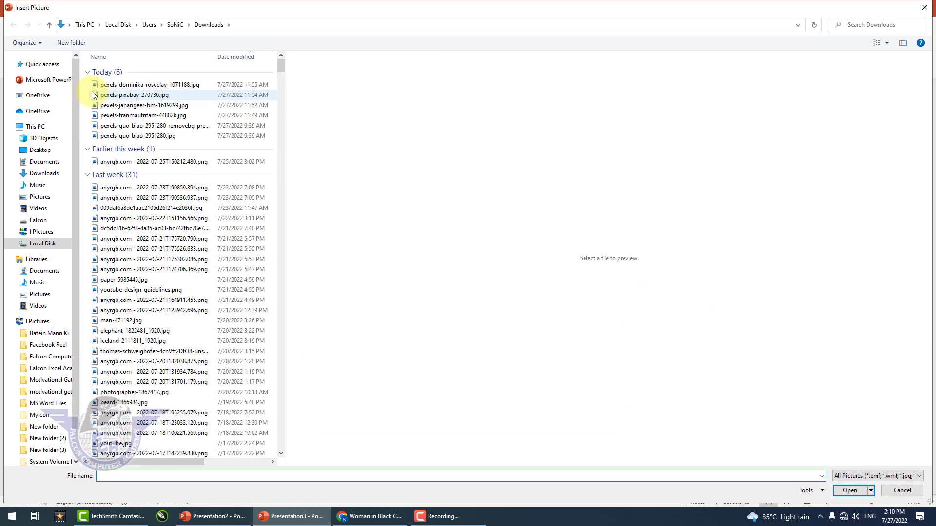
left_click(46, 177)
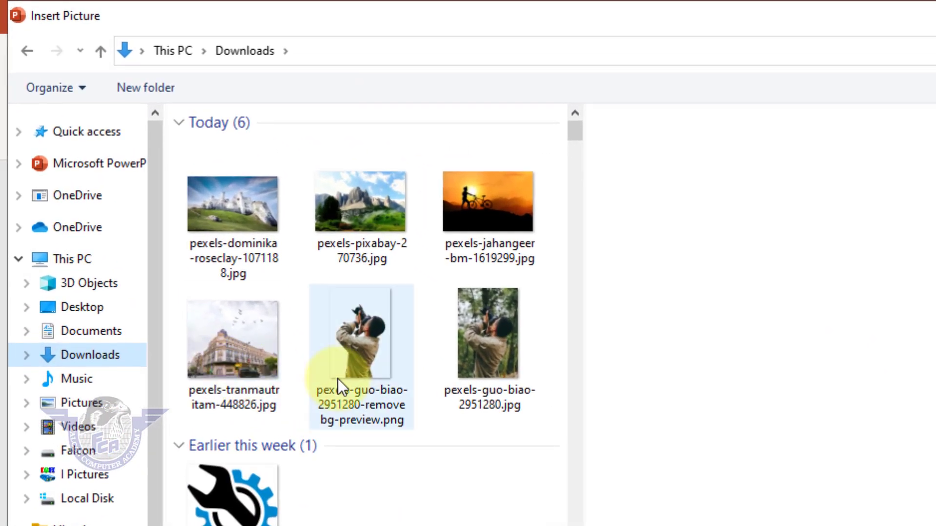
left_click(224, 355)
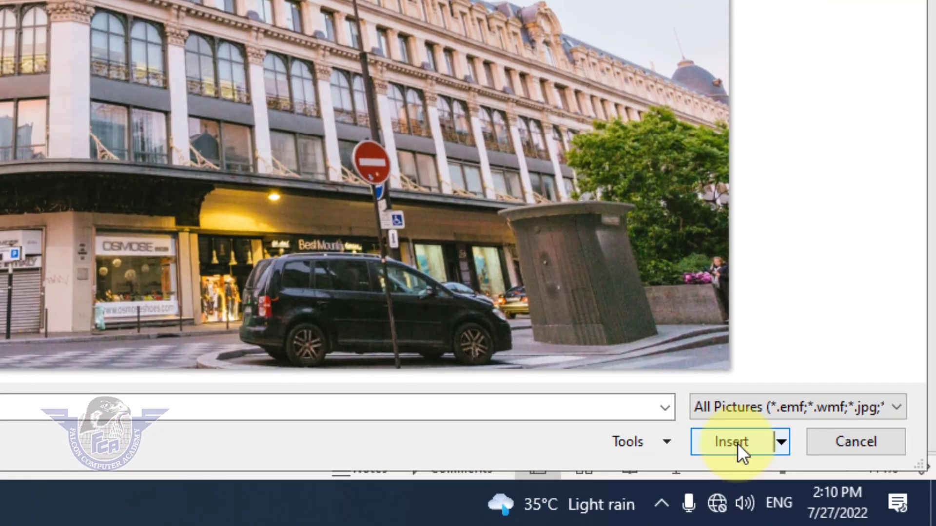
left_click(737, 443)
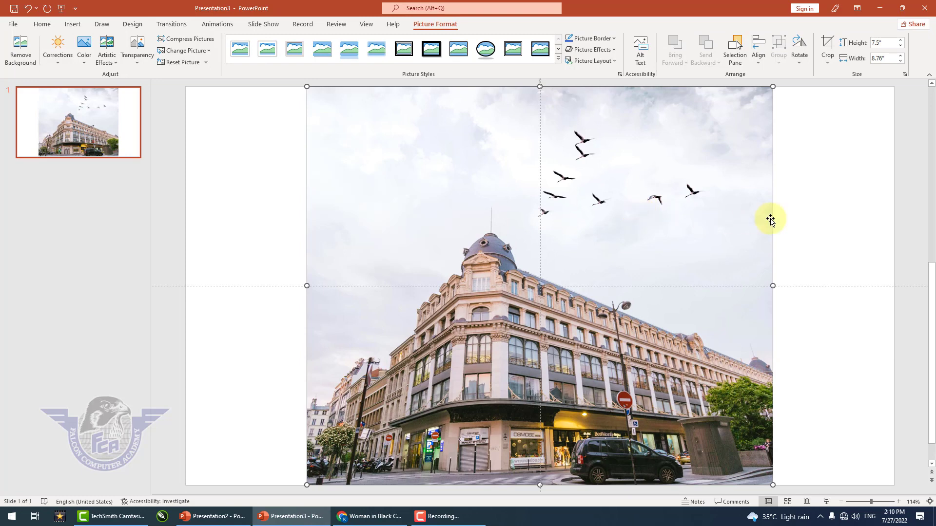
Change the slide size to Widescreen (16:9), keeping the building photo at 7.5" by 8.76"
left_click(823, 224)
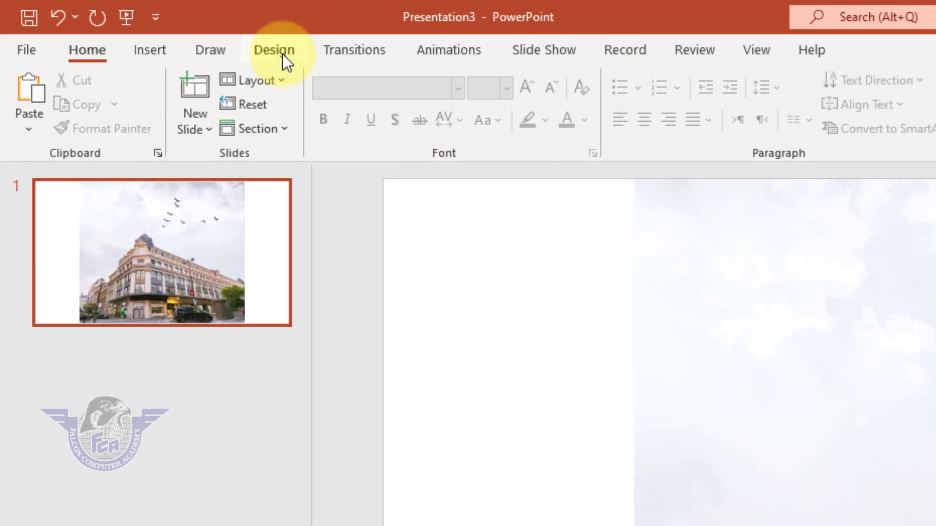
left_click(282, 54)
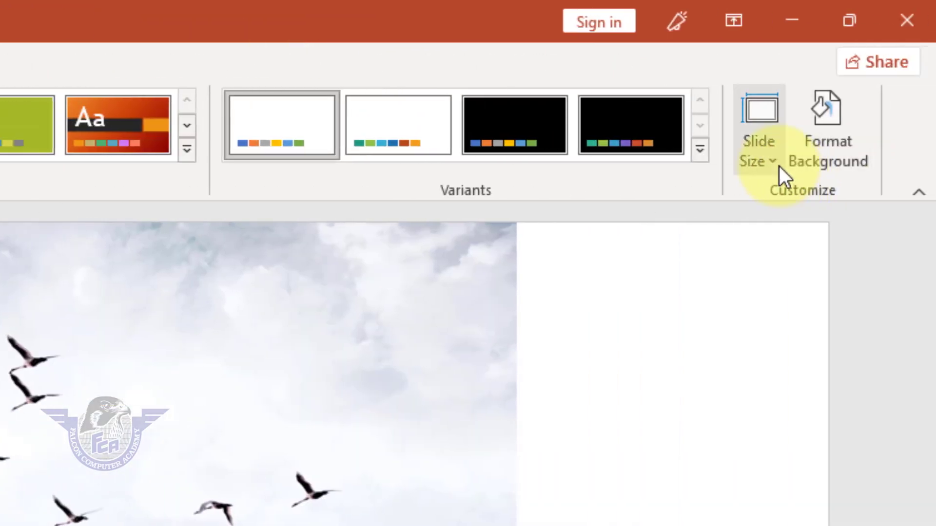
left_click(778, 165)
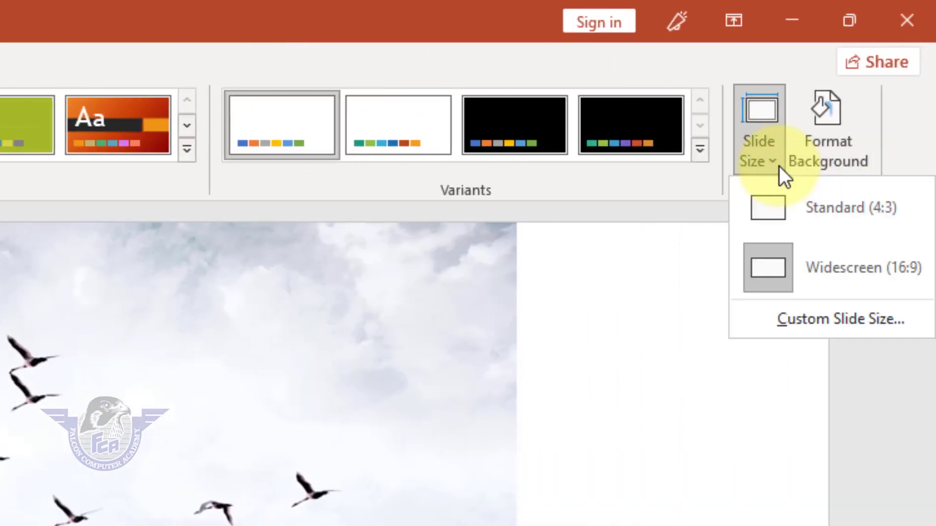
left_click(901, 284)
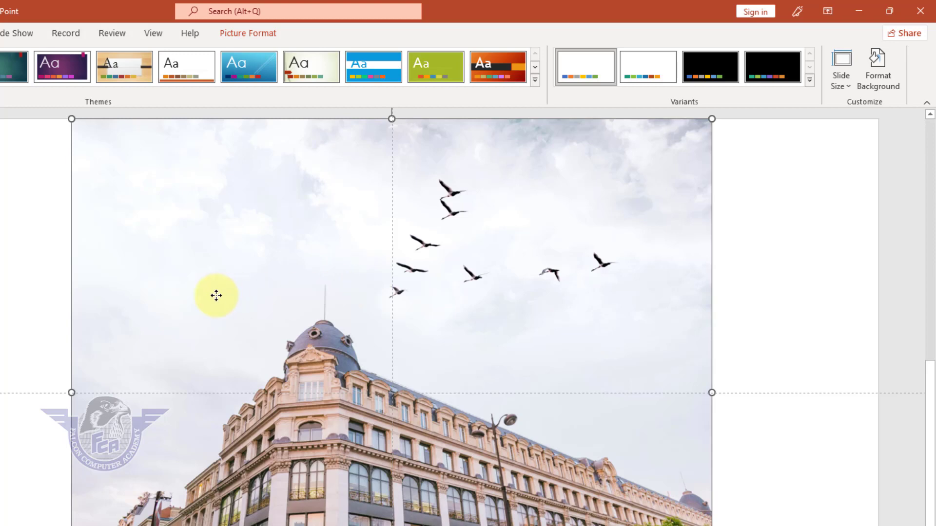
left_click(248, 33)
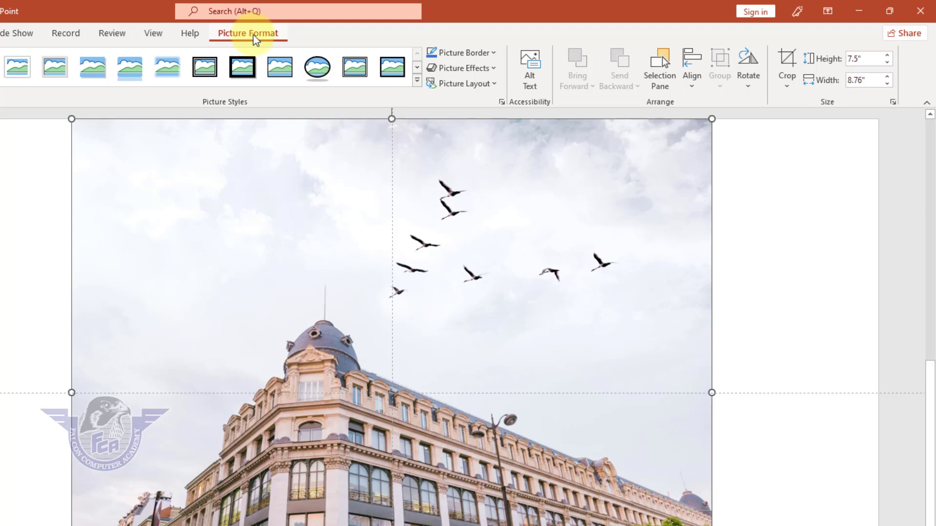
Crop the building photo to a 16:9 aspect ratio
left_click(785, 88)
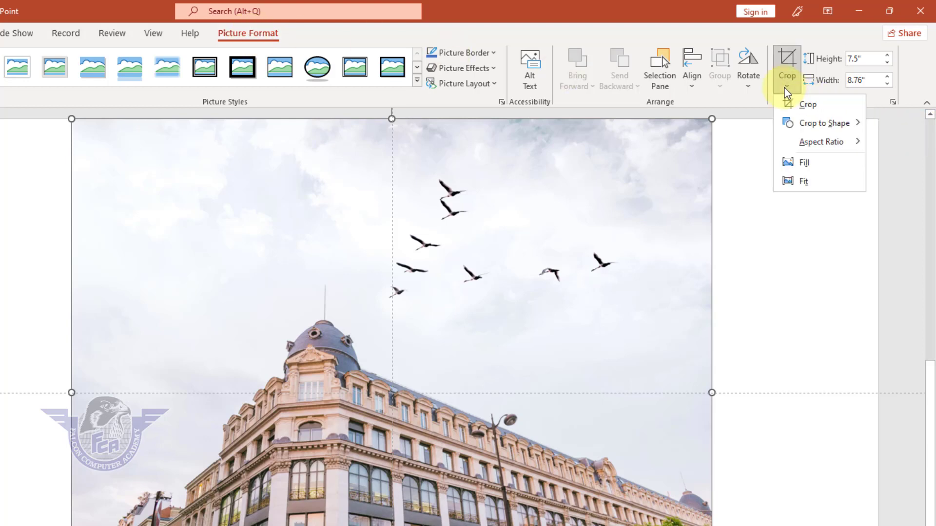
mouse_move(820, 142)
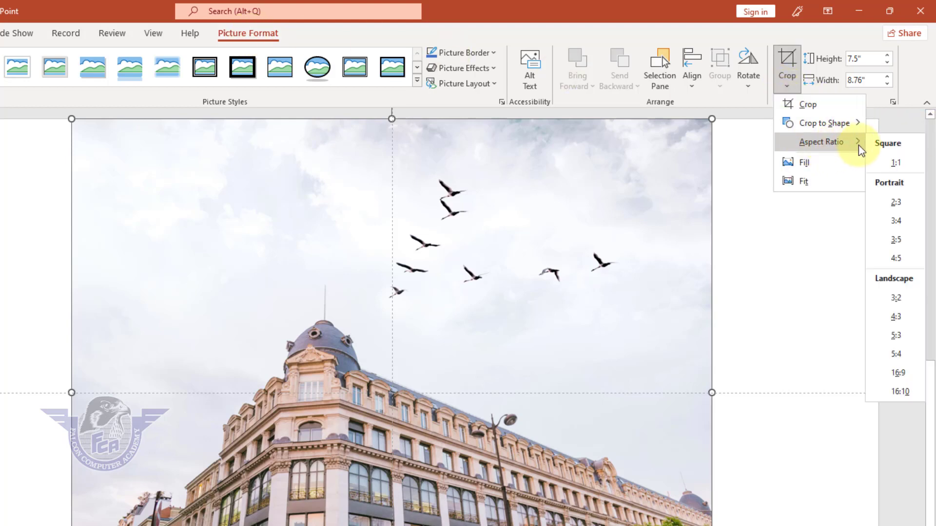
left_click(905, 372)
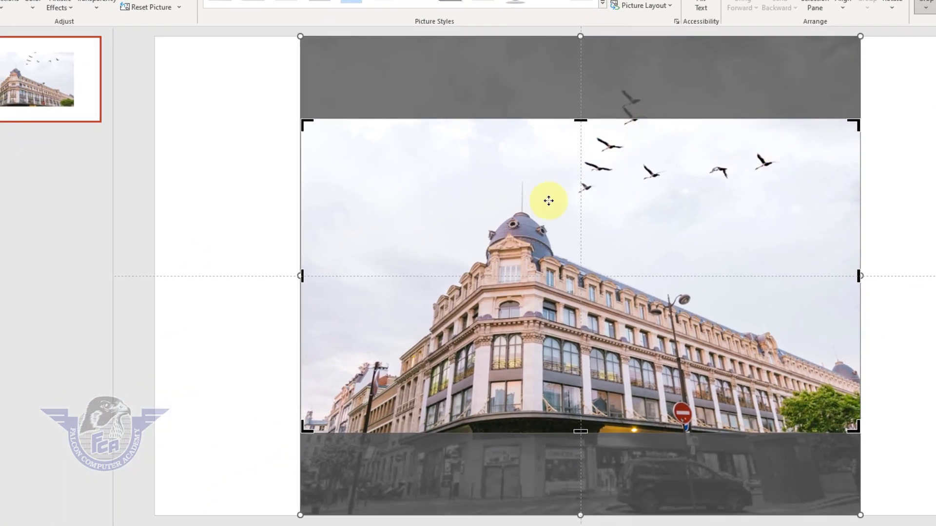
mouse_move(650, 274)
left_mouse_down()
mouse_move(649, 293)
mouse_move(656, 204)
mouse_move(657, 219)
left_mouse_up()
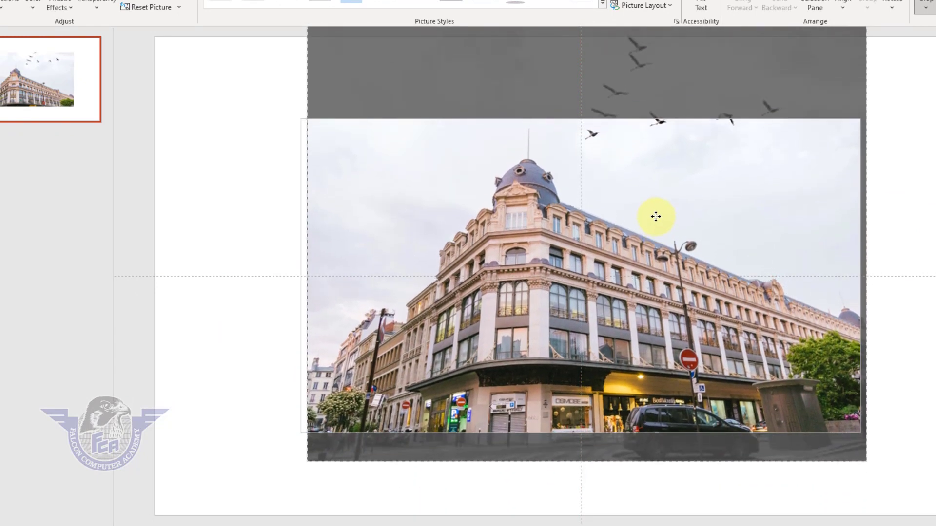
left_click(867, 22)
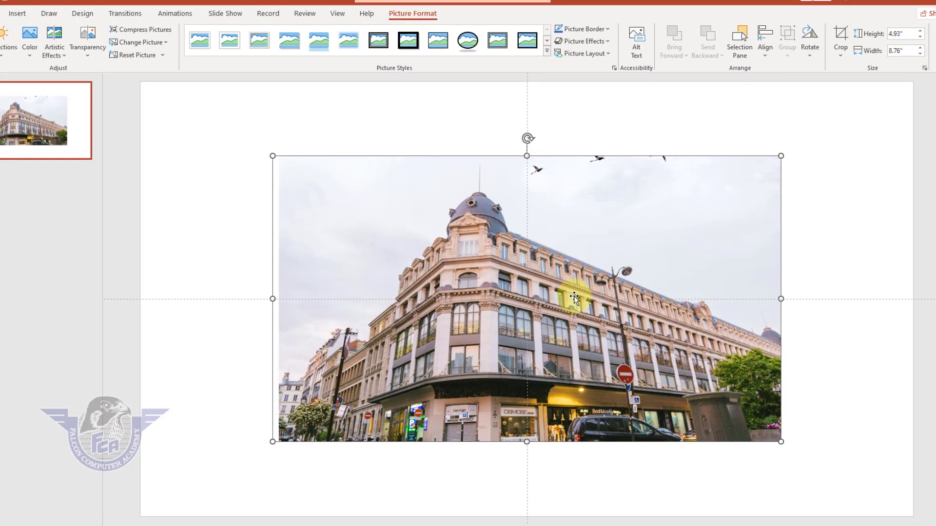
Refine the 16:9 crop framing and enlarge the photo to 7.5" by 13.33" covering the slide
left_click(839, 55)
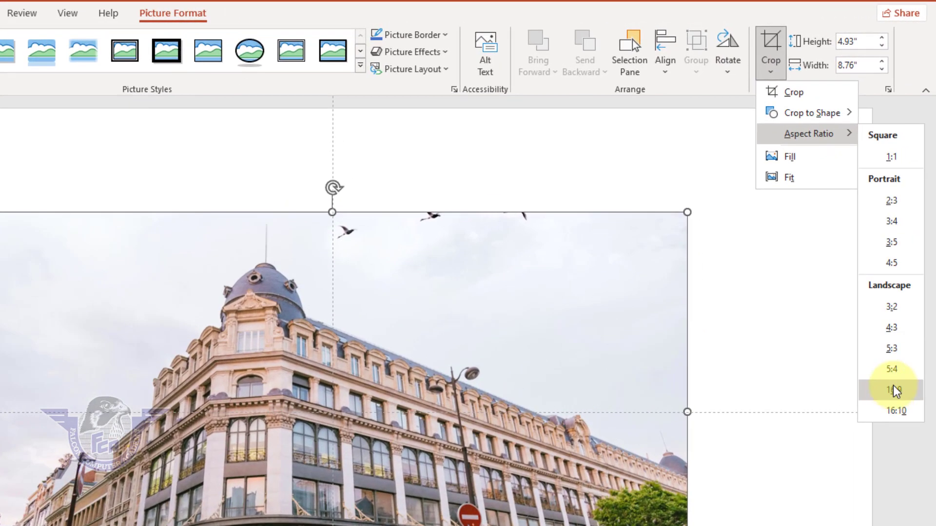
left_click(892, 349)
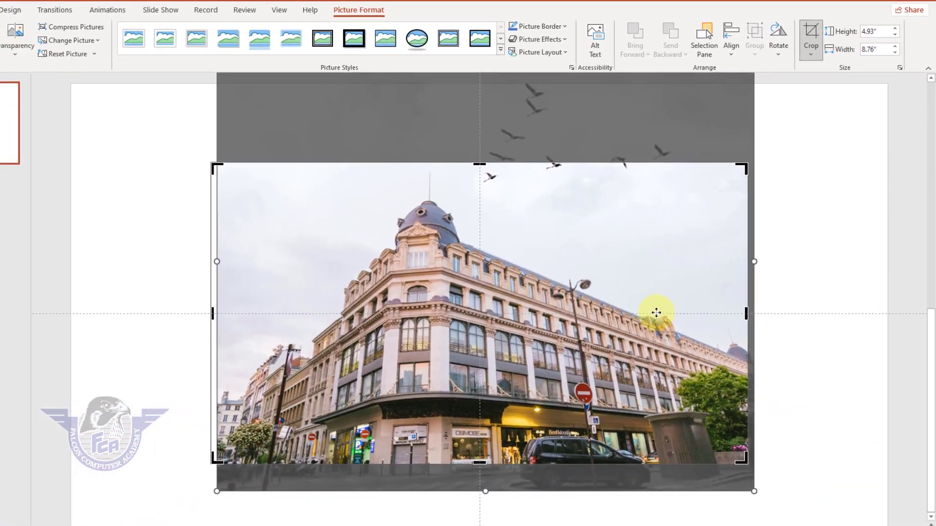
mouse_move(579, 279)
left_mouse_down()
mouse_move(603, 121)
mouse_move(600, 217)
mouse_move(608, 113)
left_mouse_up()
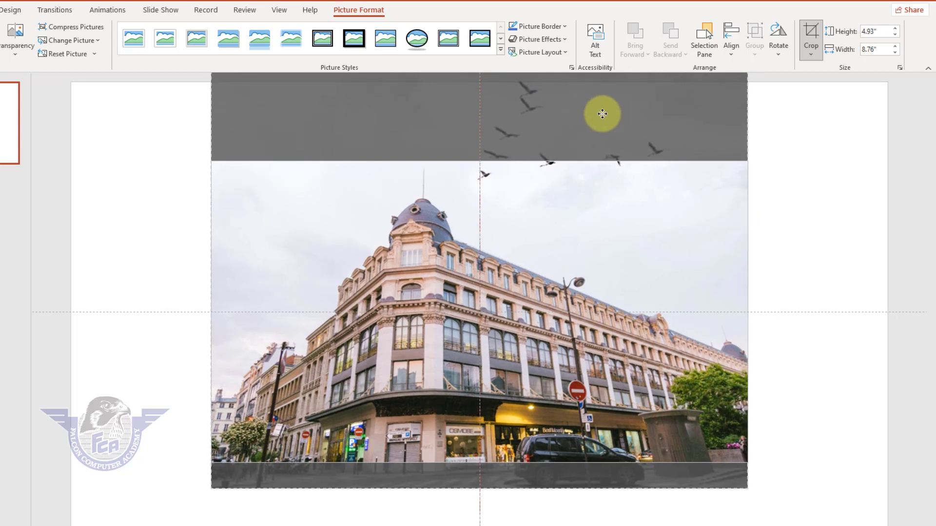
left_click_drag(608, 112, 601, 113)
left_click(811, 36)
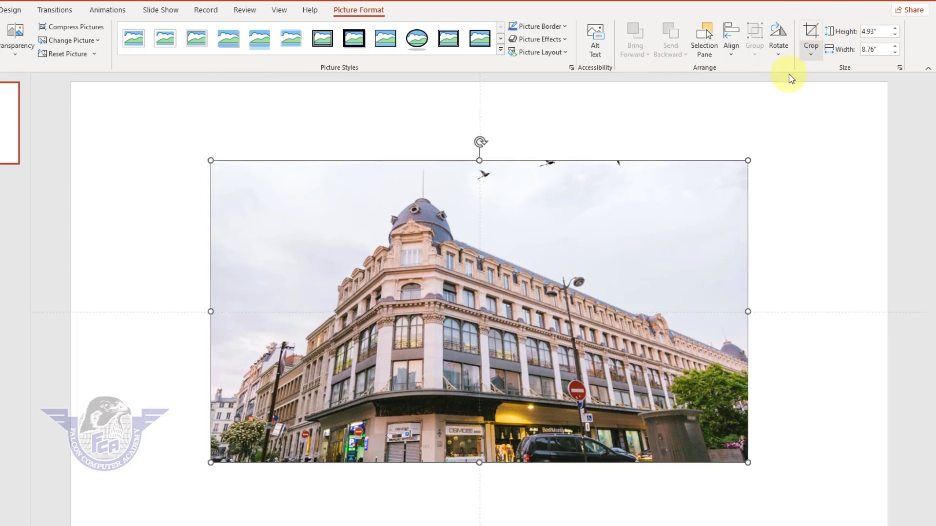
left_click_drag(643, 363, 508, 293)
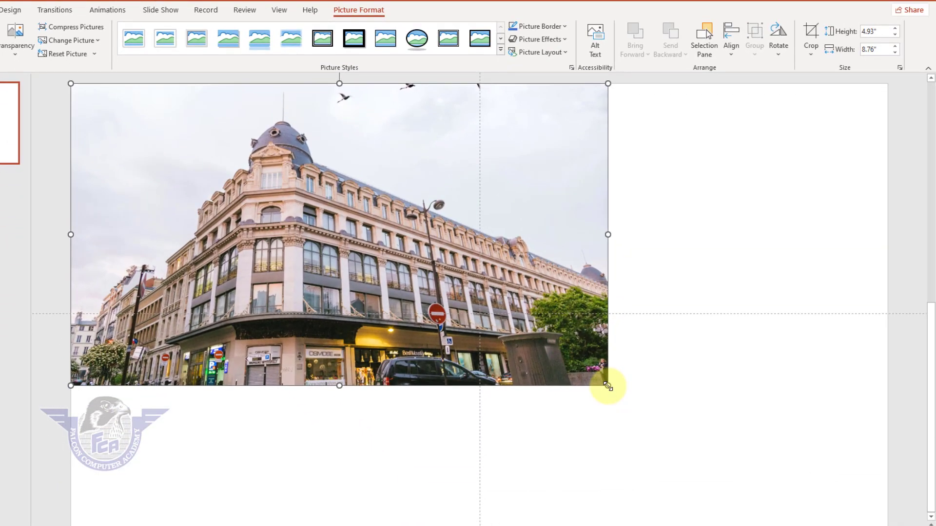
mouse_move(641, 398)
left_mouse_down()
mouse_move(647, 419)
mouse_move(856, 485)
left_mouse_up()
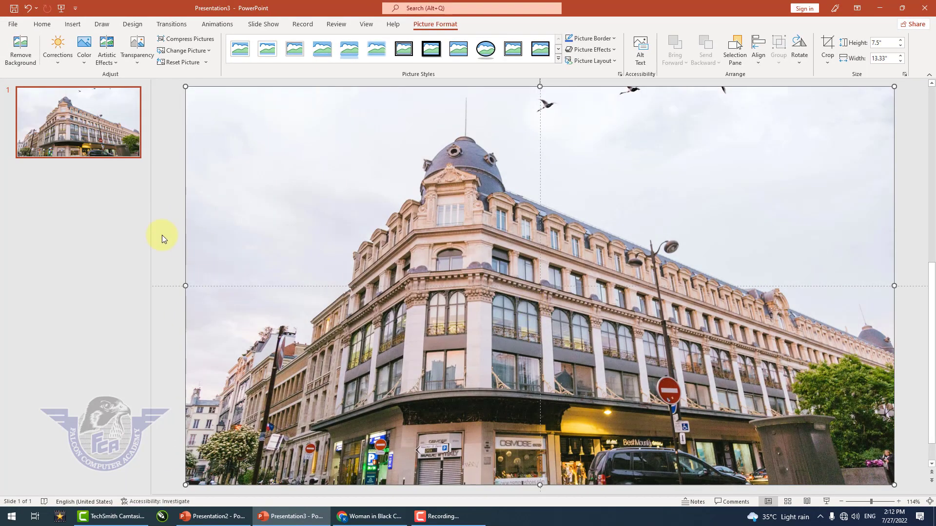
Duplicate slide 1 with the building photo
left_click(104, 131)
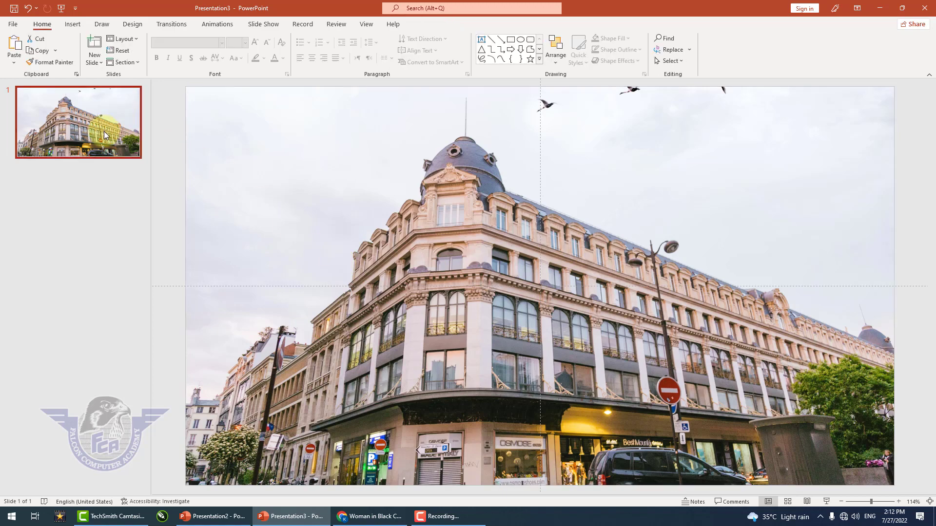
right_click(71, 142)
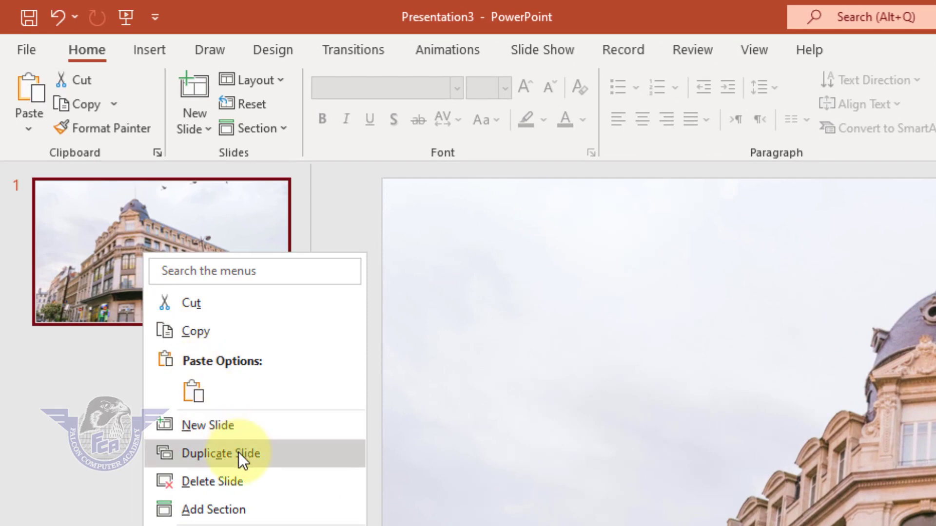
left_click(238, 452)
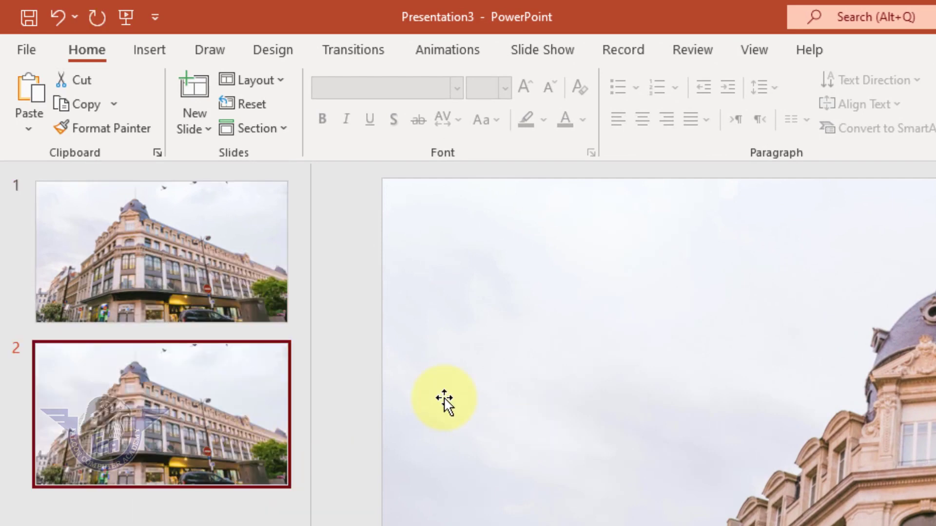
On slide 2, drag the building photo left so the slide's right half is empty
left_click(177, 282)
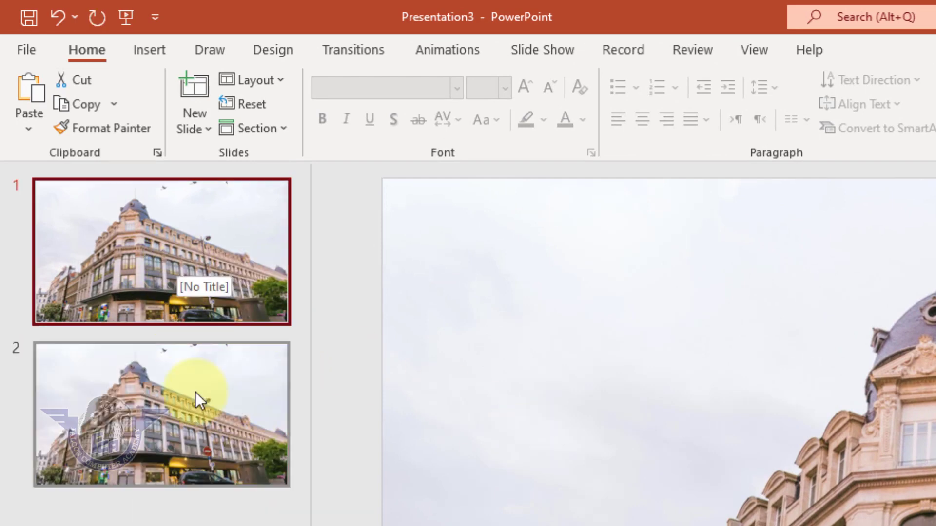
left_click(195, 393)
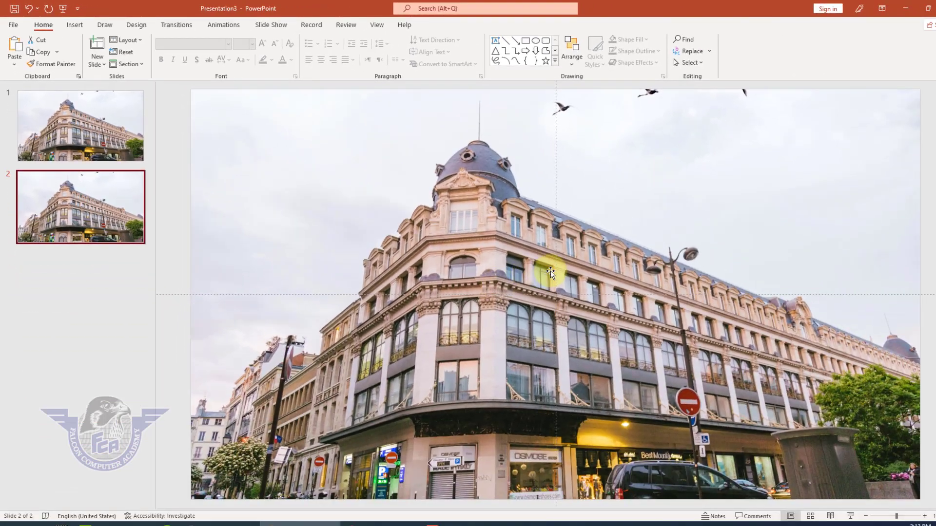
left_click(548, 265)
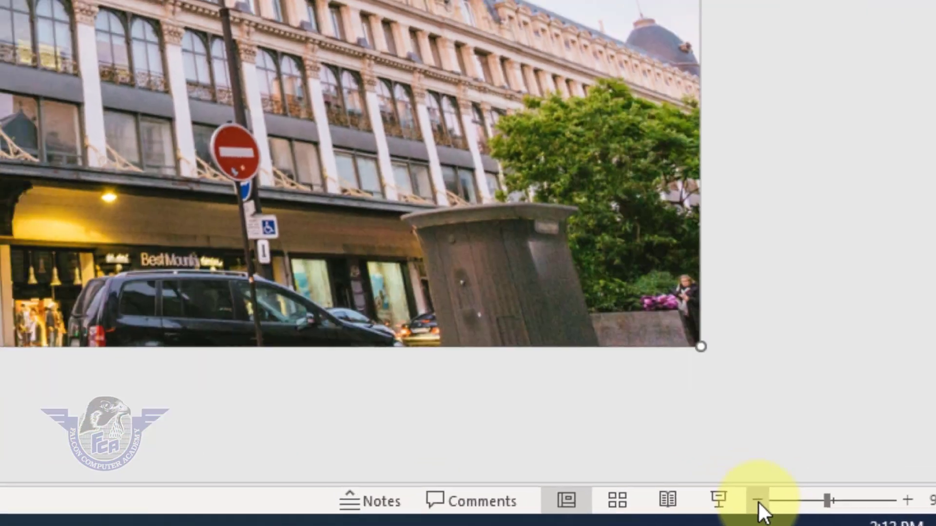
left_click(757, 500)
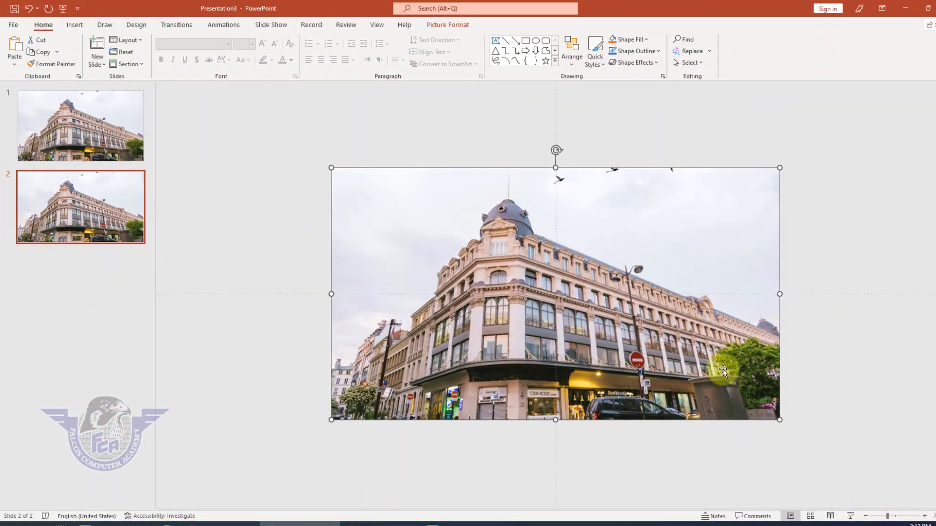
left_click(95, 210)
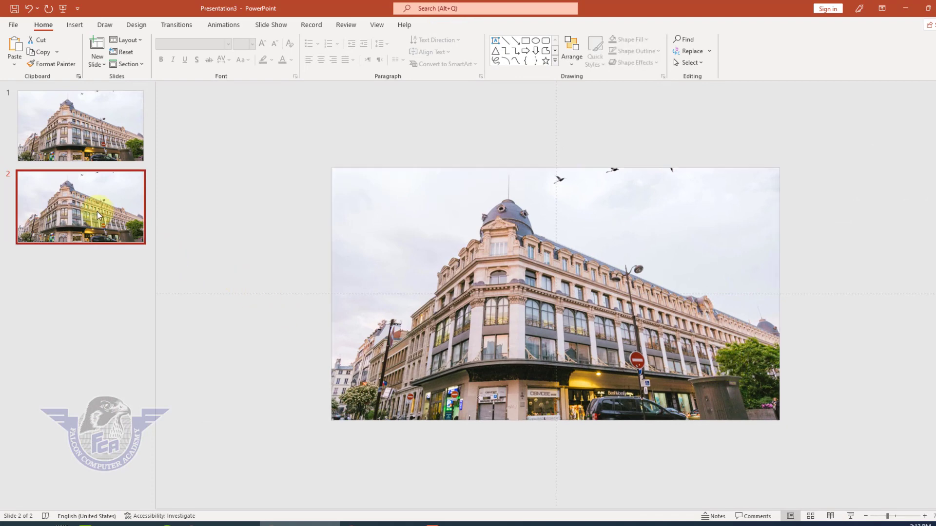
left_click(719, 353)
left_click_drag(720, 352, 506, 361)
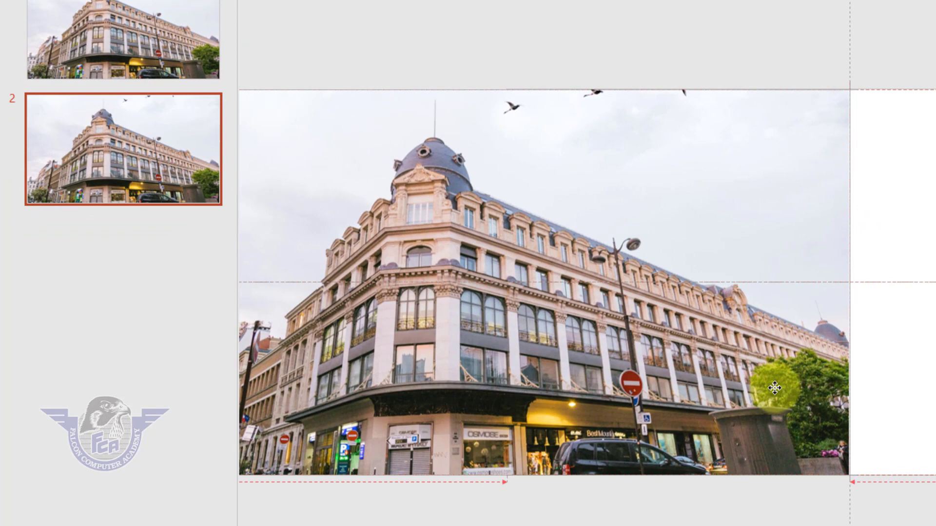
left_click_drag(777, 388, 777, 388)
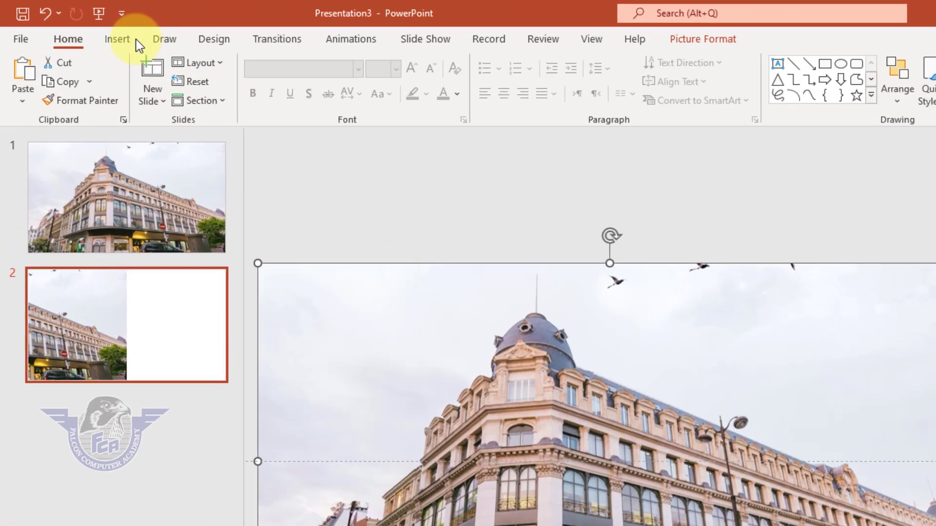
Insert the mountain-with-bench photo pexels-pixabay-270736.jpg from Downloads onto slide 2
left_click(73, 24)
left_click(73, 47)
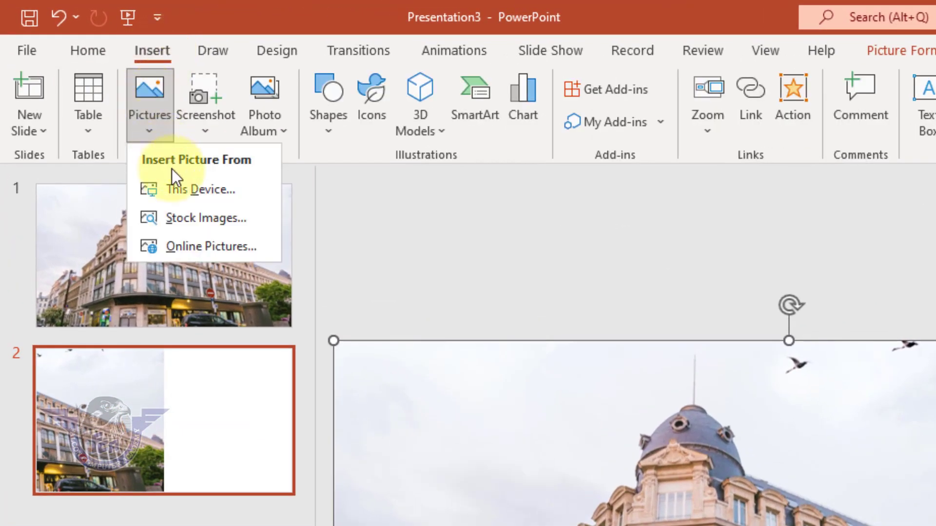
left_click(177, 195)
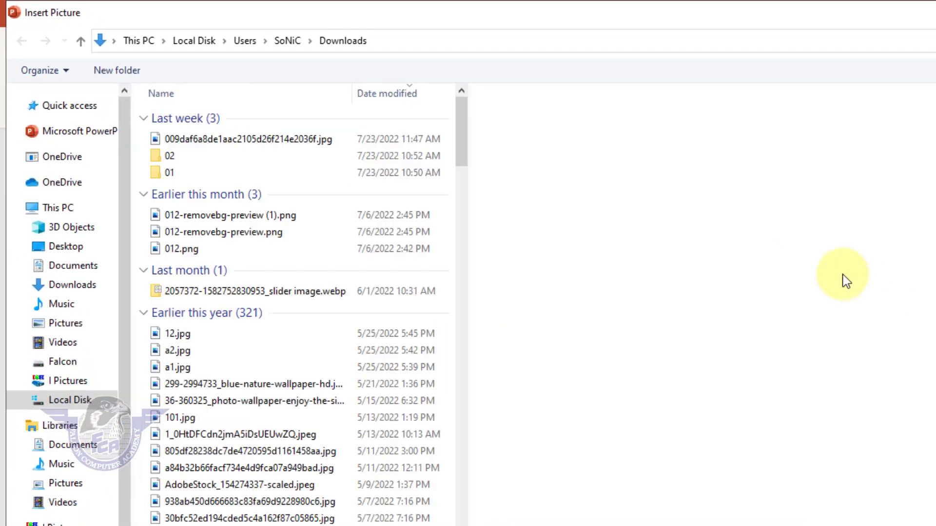
left_click(63, 267)
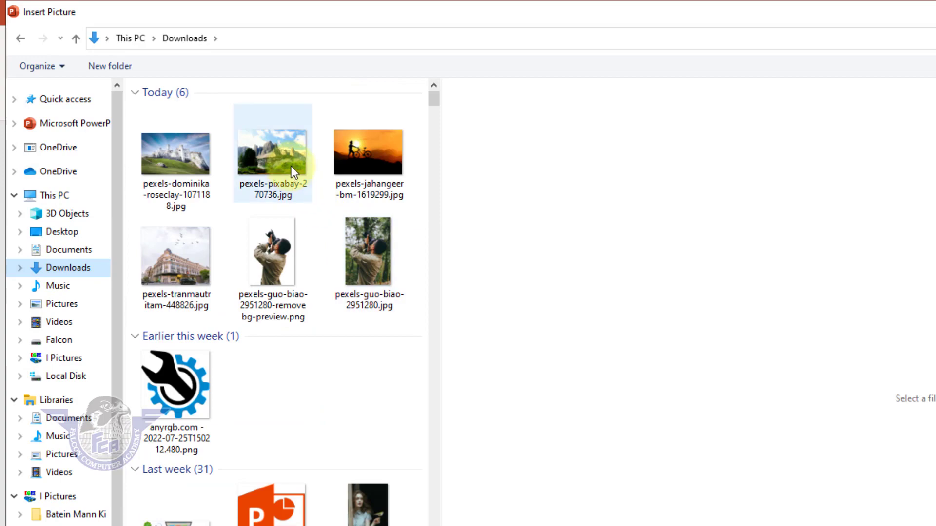
double_click(289, 165)
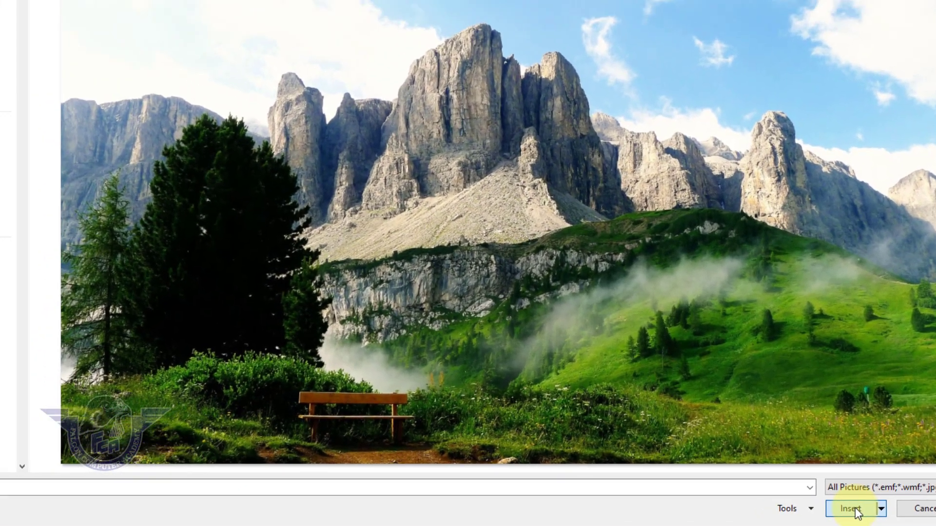
left_click(802, 505)
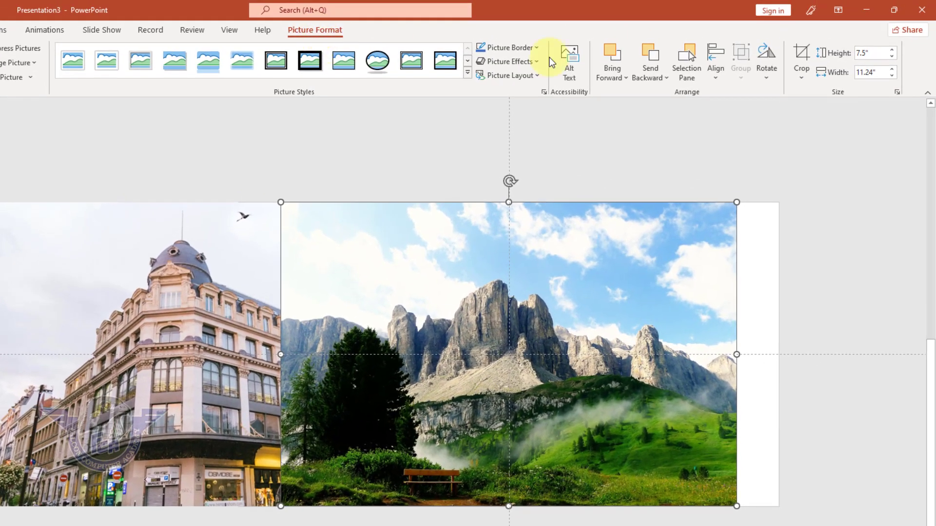
Crop the mountain photo to a 16:9 aspect ratio, adjusting its framing
left_click(803, 81)
mouse_move(831, 127)
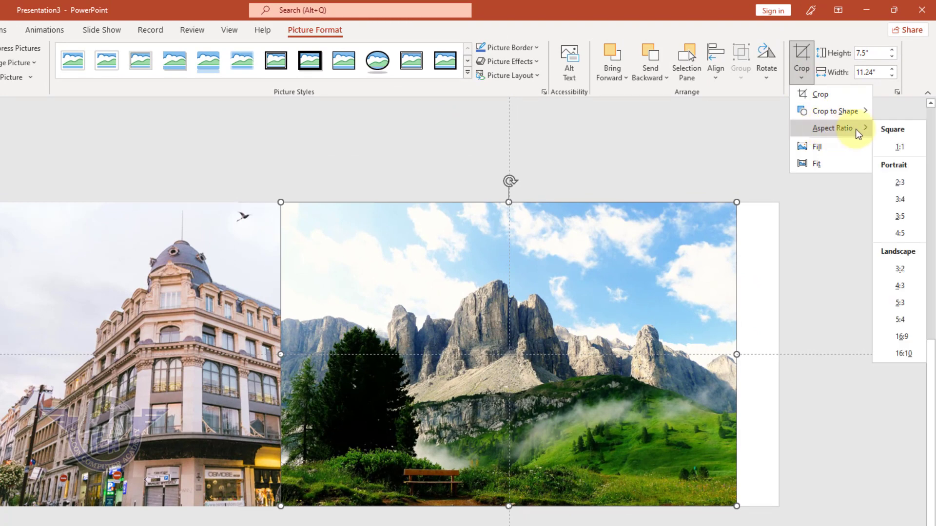
left_click(918, 341)
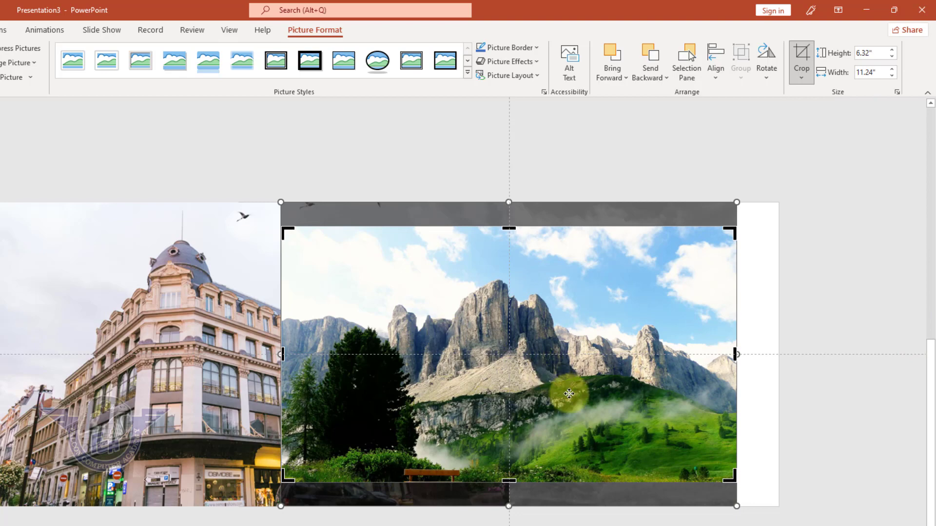
mouse_move(445, 333)
left_mouse_down()
mouse_move(570, 367)
mouse_move(569, 354)
left_mouse_up()
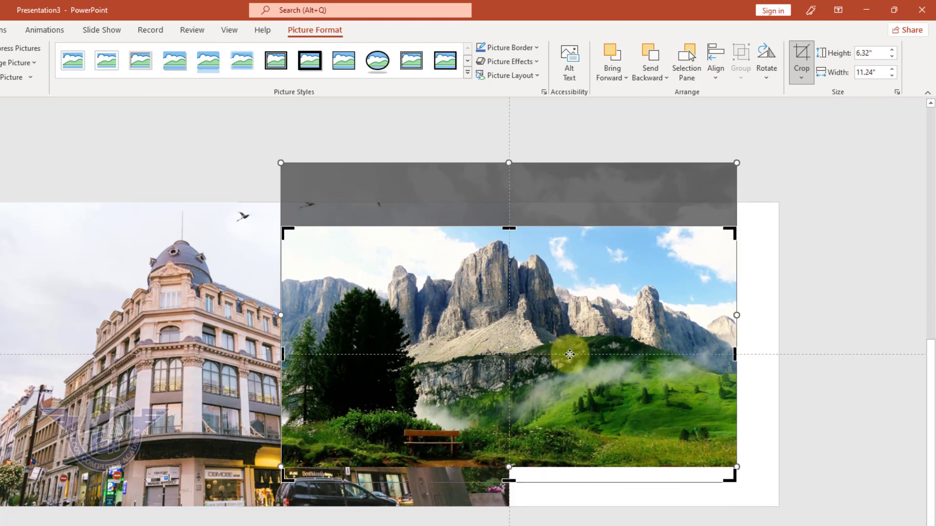
left_click_drag(641, 393, 643, 406)
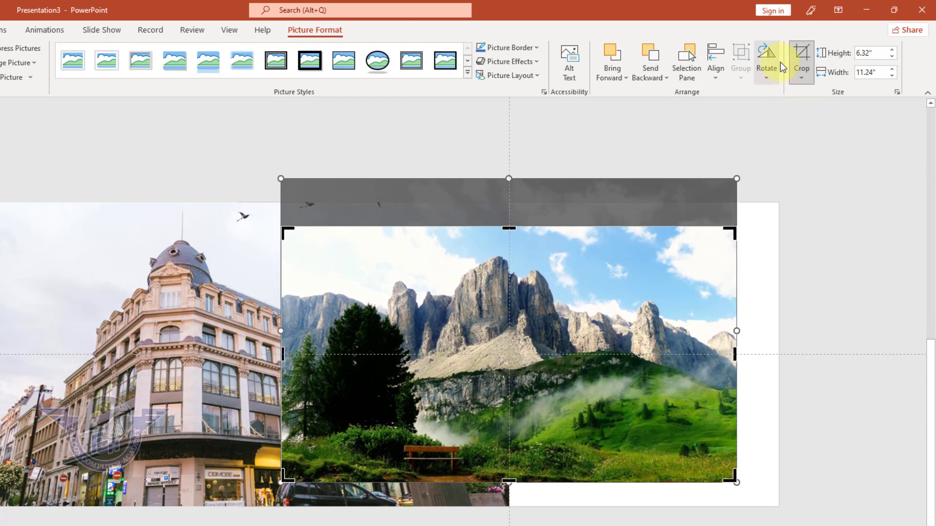
left_click(800, 58)
Enlarge the mountain photo to 7.5" by 13.33" over slide 2's right side, then copy it
left_click(788, 206)
left_click_drag(643, 301, 678, 275)
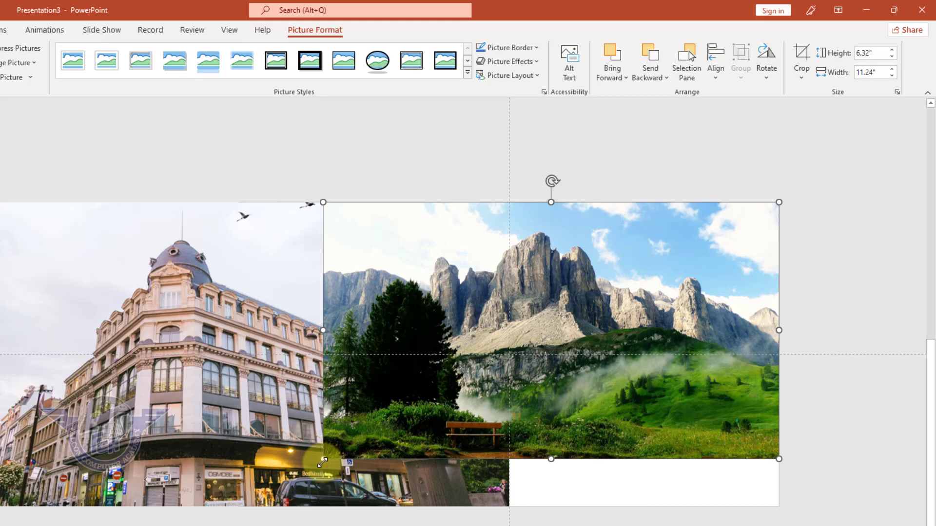
left_click_drag(322, 461, 233, 504)
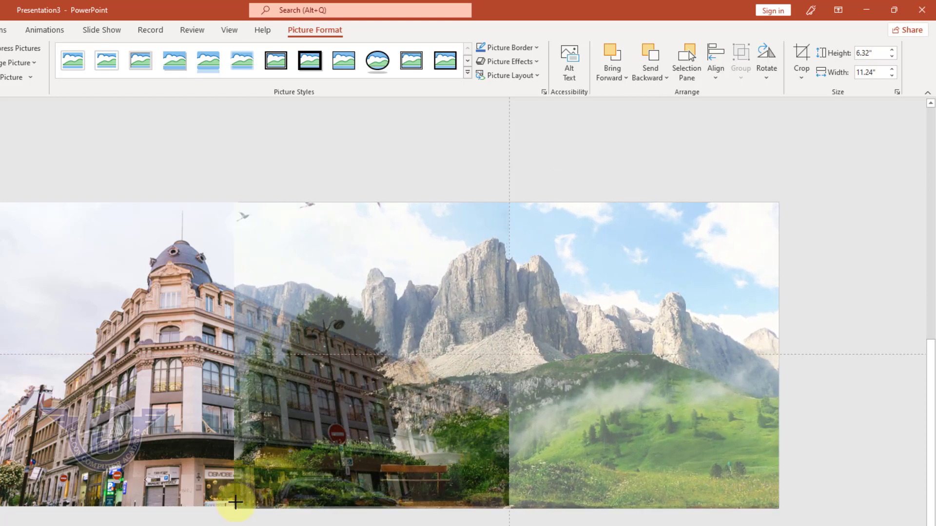
left_click_drag(235, 502, 238, 506)
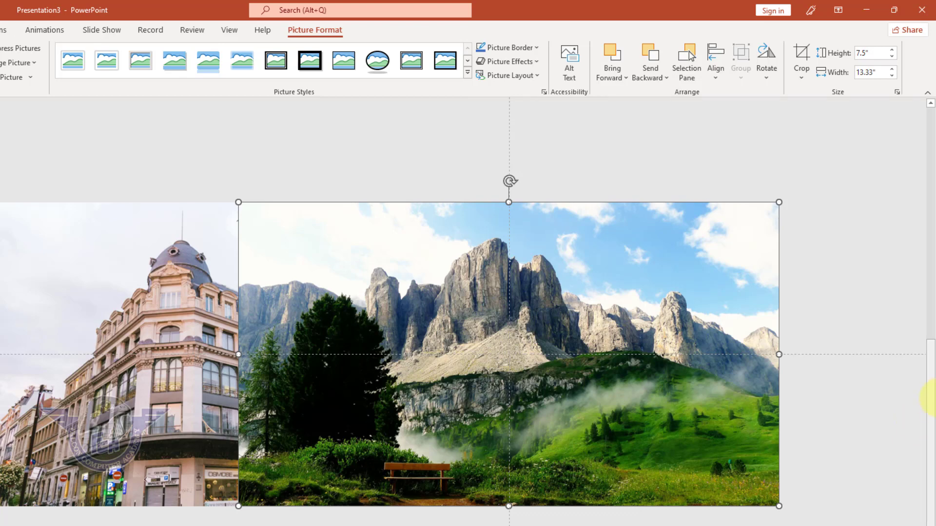
right_click(578, 267)
left_click(606, 314)
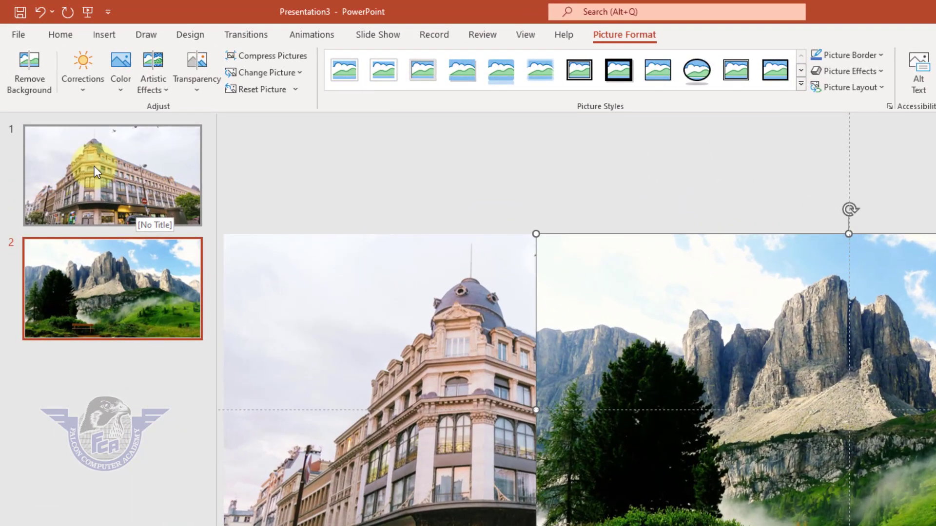
Paste the mountain photo onto slide 1 and park it just past the slide's right edge
left_click(66, 116)
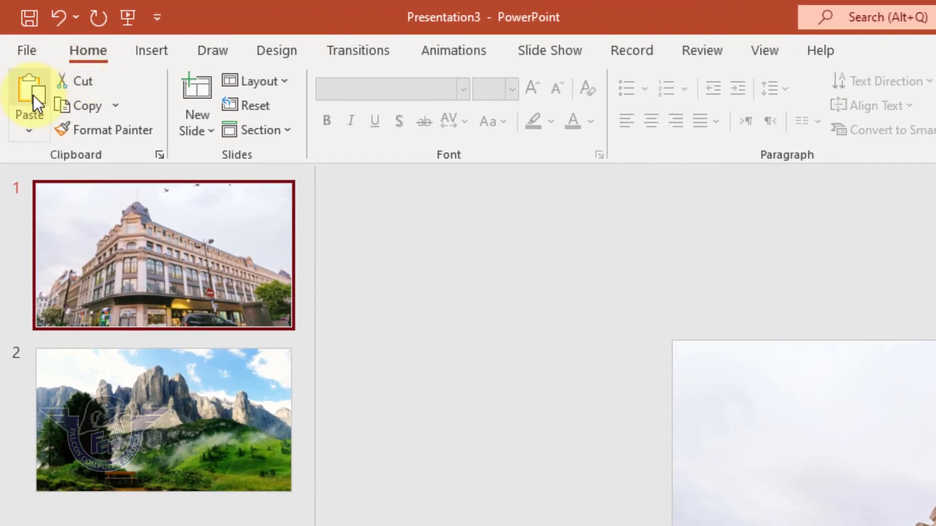
left_click(33, 95)
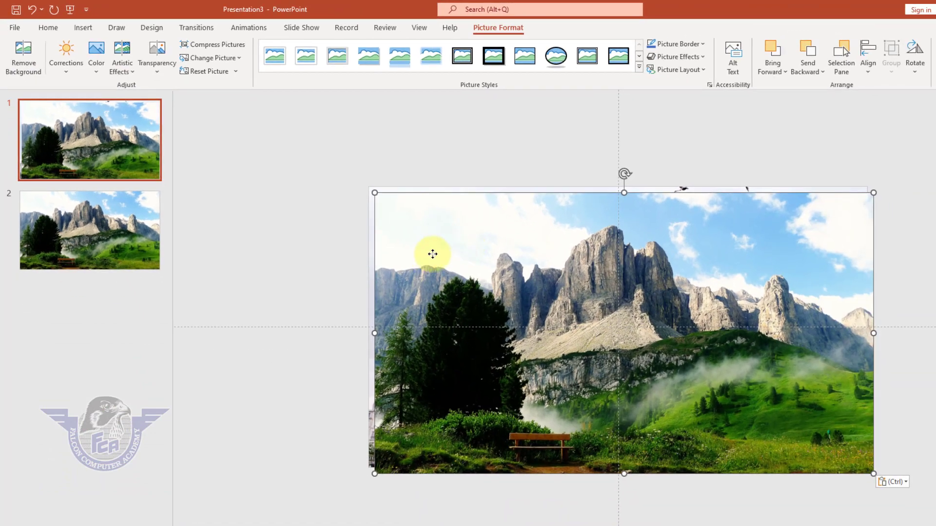
mouse_move(432, 254)
left_mouse_down()
mouse_move(915, 249)
mouse_move(890, 242)
left_mouse_up()
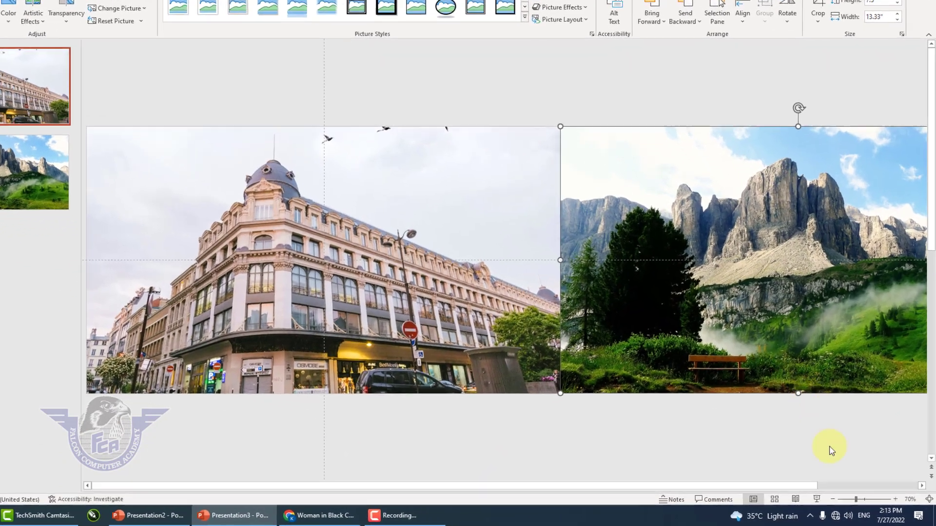
left_click(833, 500)
left_click(832, 499)
left_click(833, 499)
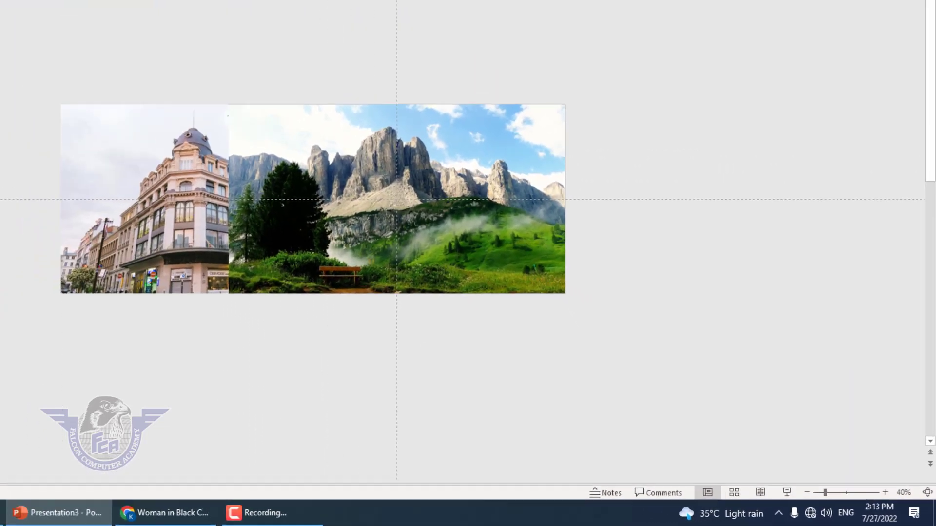
left_click(21, 127)
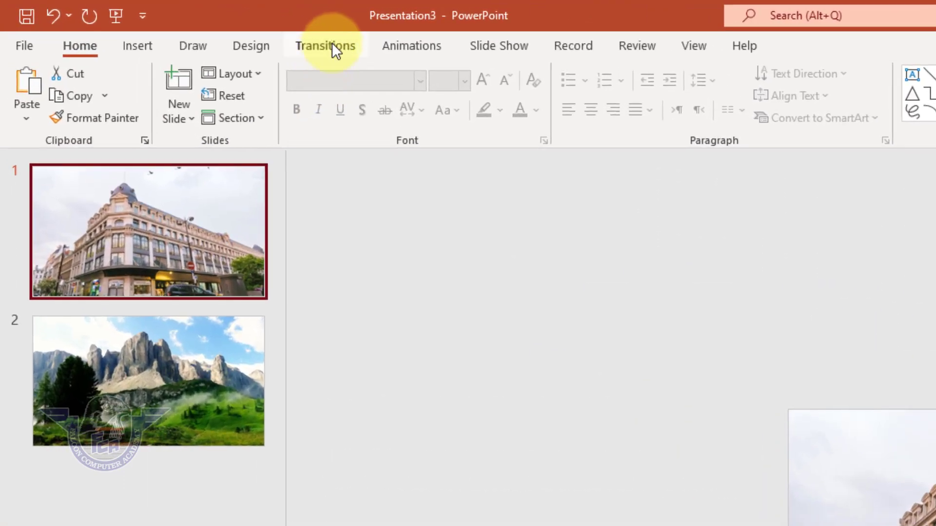
Apply a Morph transition to slides 1 and 2
left_click(156, 221)
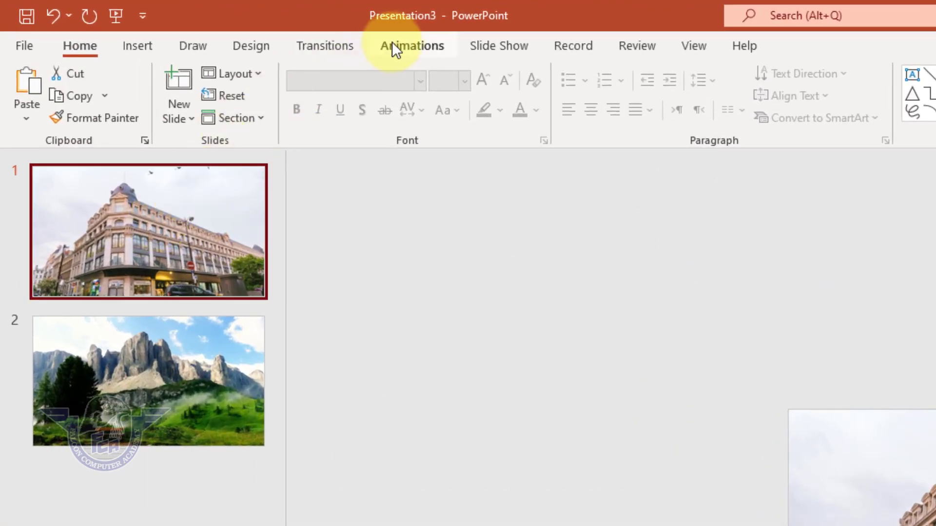
left_click(322, 52)
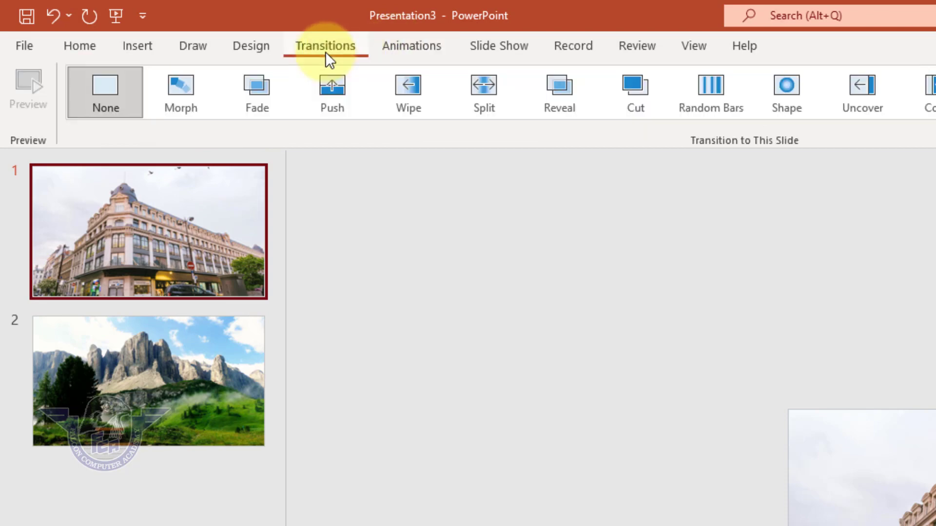
left_click(179, 92)
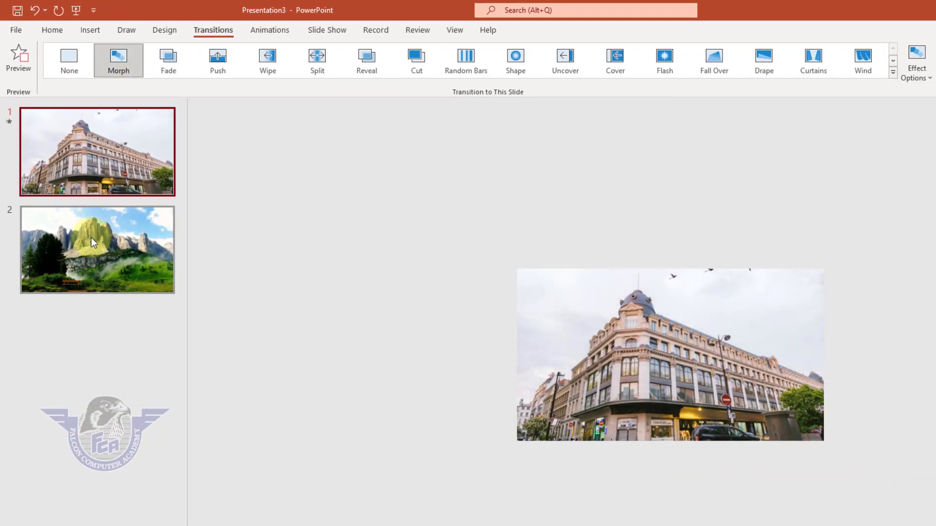
left_click(92, 238)
left_click(116, 62)
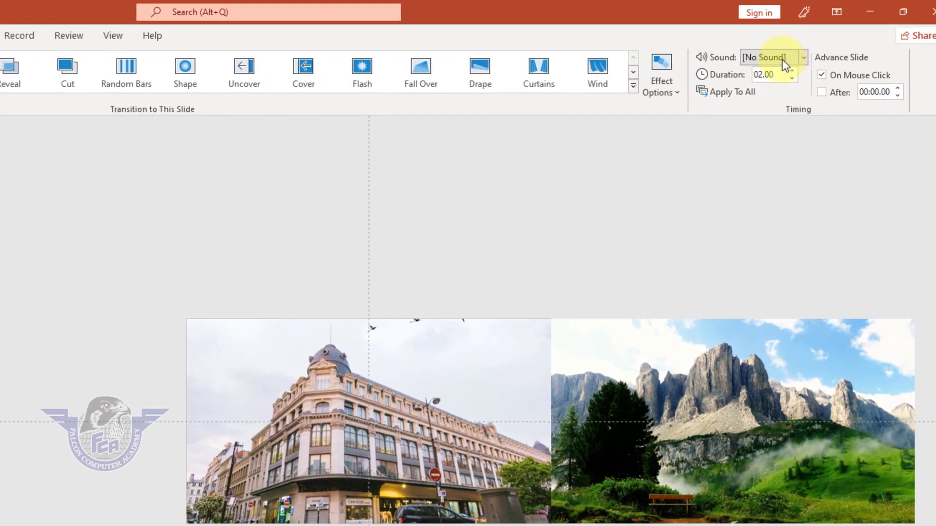
Set the transition sound to Camera and run the slide show from the beginning
left_click(803, 58)
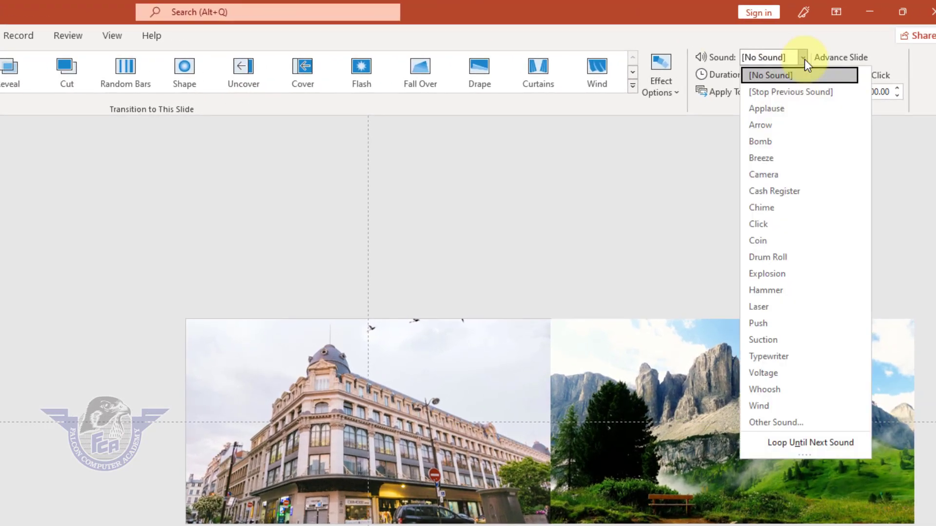
left_click(785, 175)
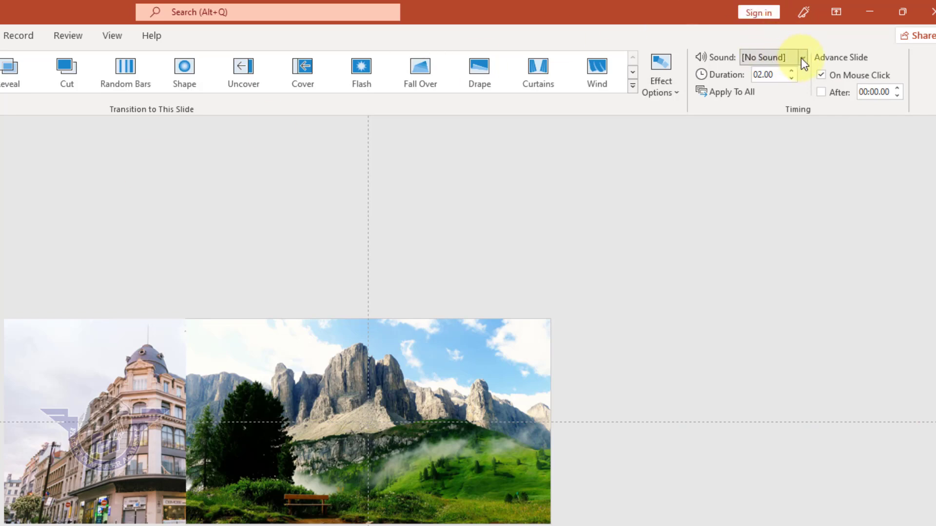
left_click(801, 59)
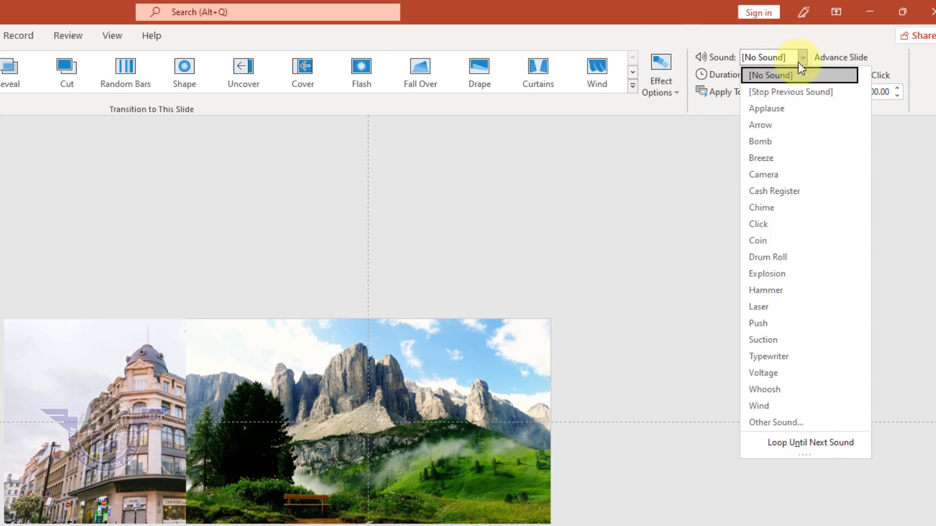
left_click(785, 175)
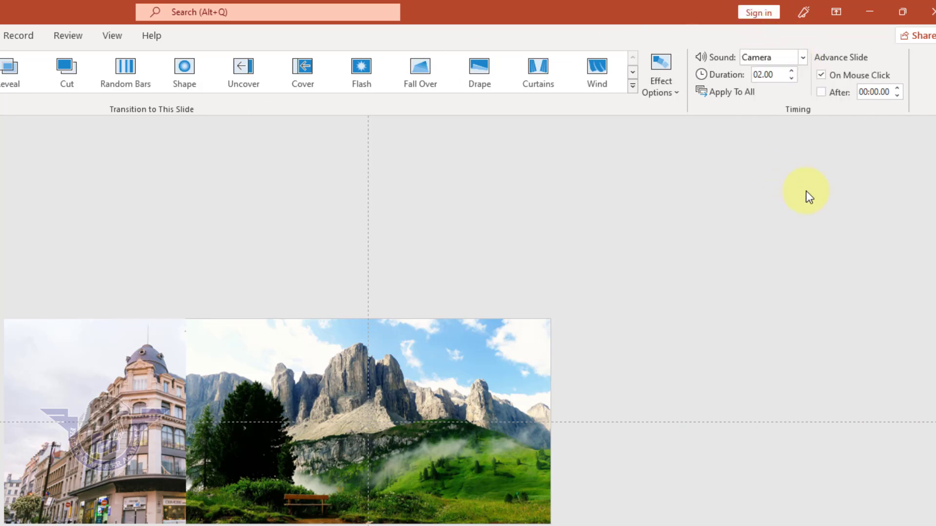
key("F5")
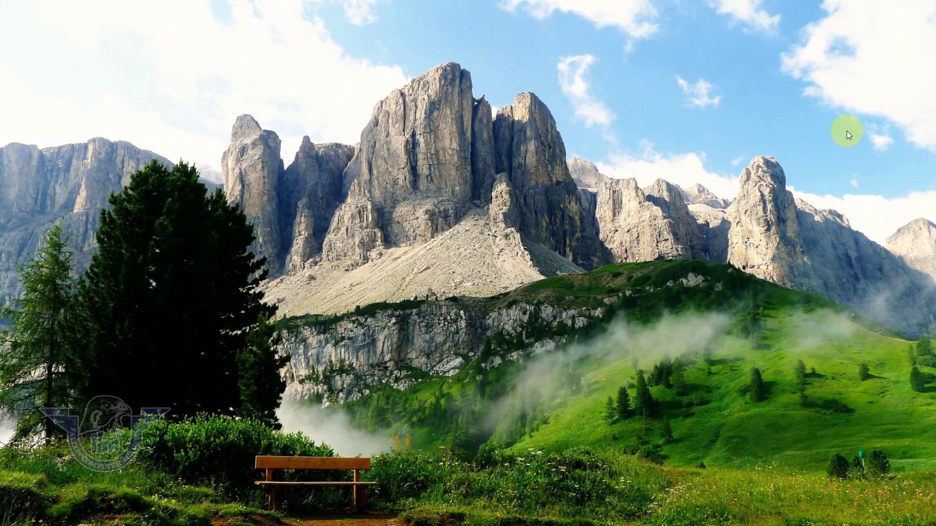
End the slideshow preview and return to editing slide 2
key("Escape")
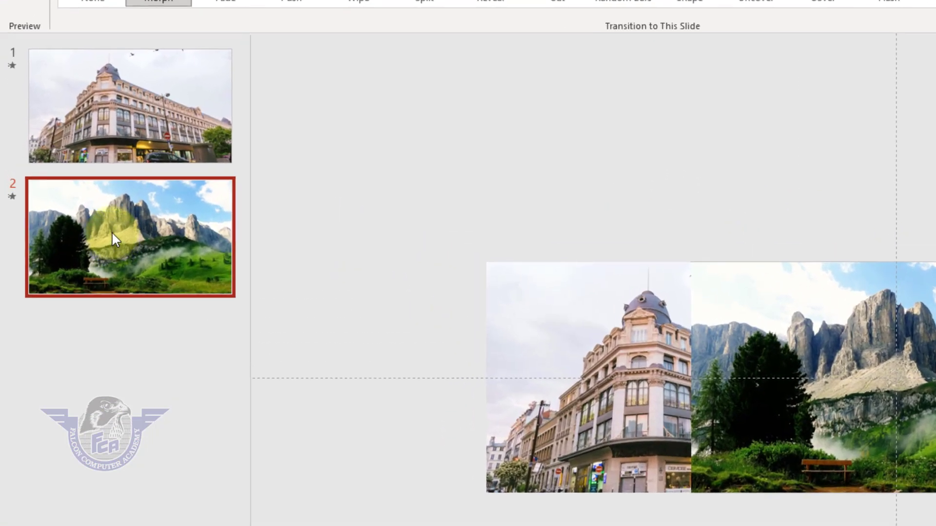
Duplicate slide 2 to create slide 3
right_click(89, 228)
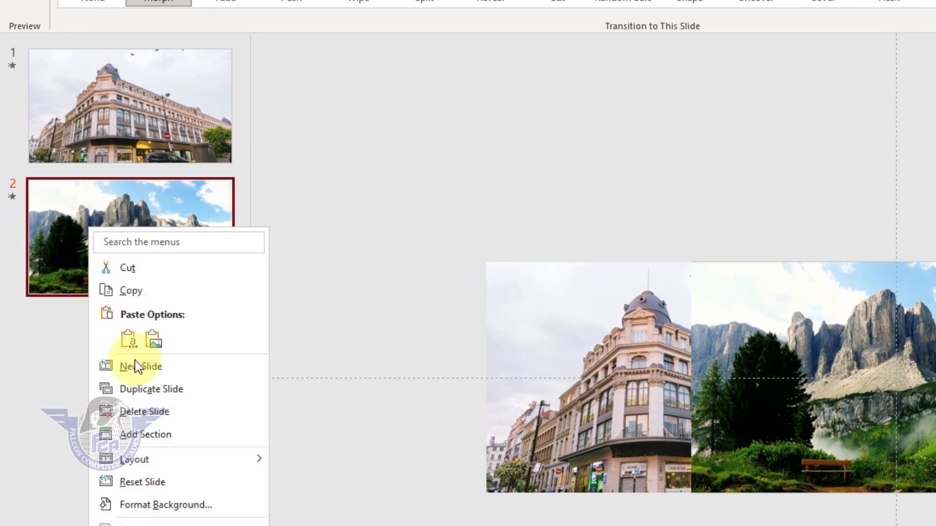
left_click(144, 390)
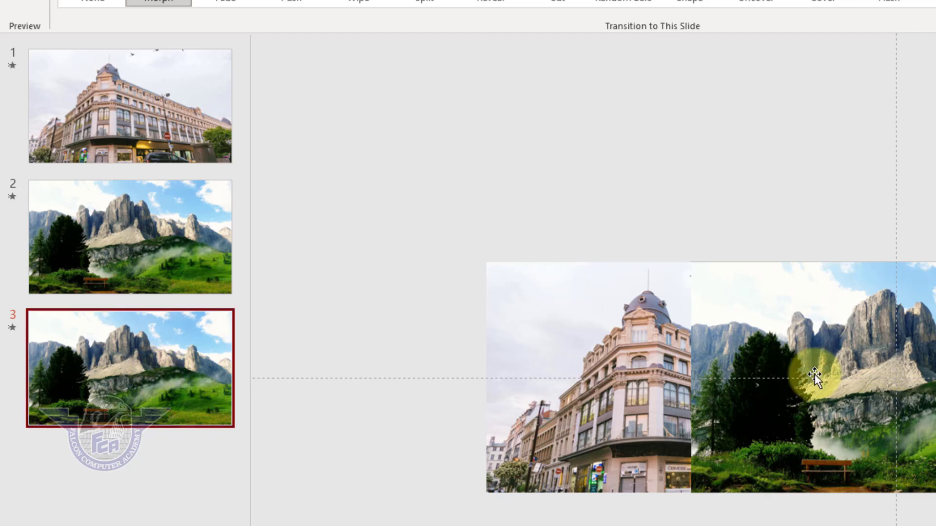
left_click(816, 392)
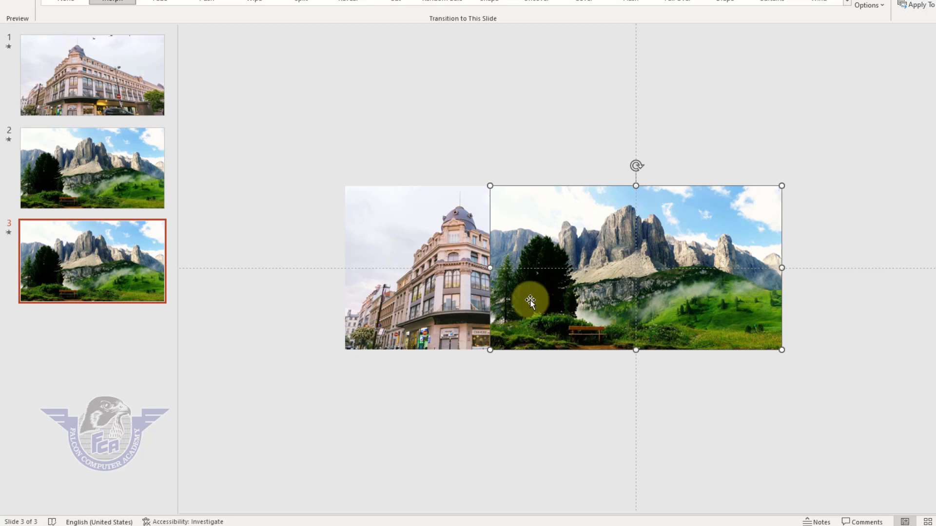
On slide 3, delete the building photo and move the mountain photo left, leaving the right half blank
left_click(429, 300)
key("Delete")
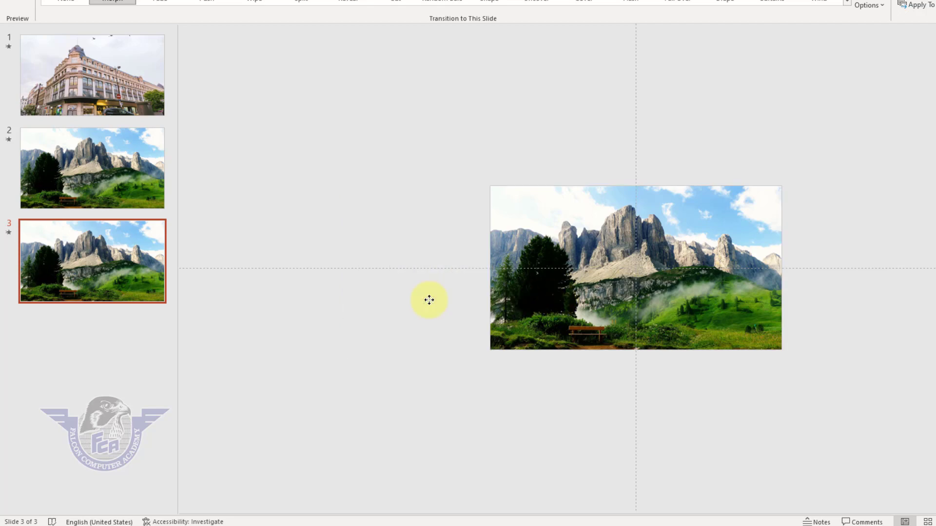
left_click(726, 232)
left_click_drag(734, 230, 591, 229)
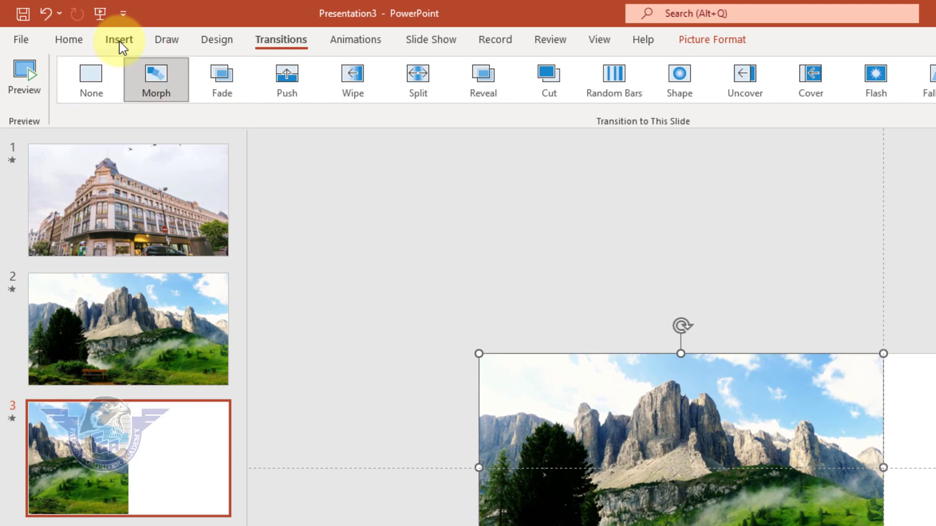
Insert the castle photo pexels-dominika-roseclay-1071188.jpg from Downloads onto slide 3
left_click(120, 40)
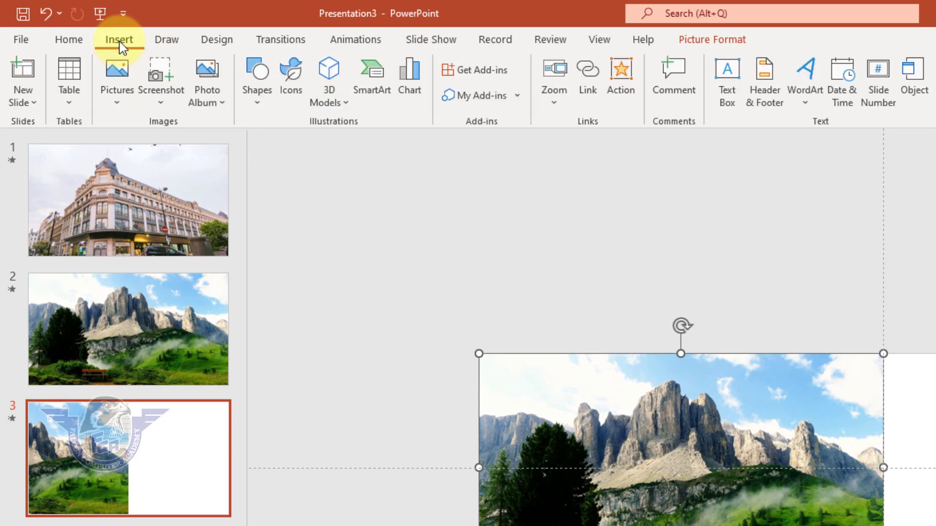
left_click(119, 66)
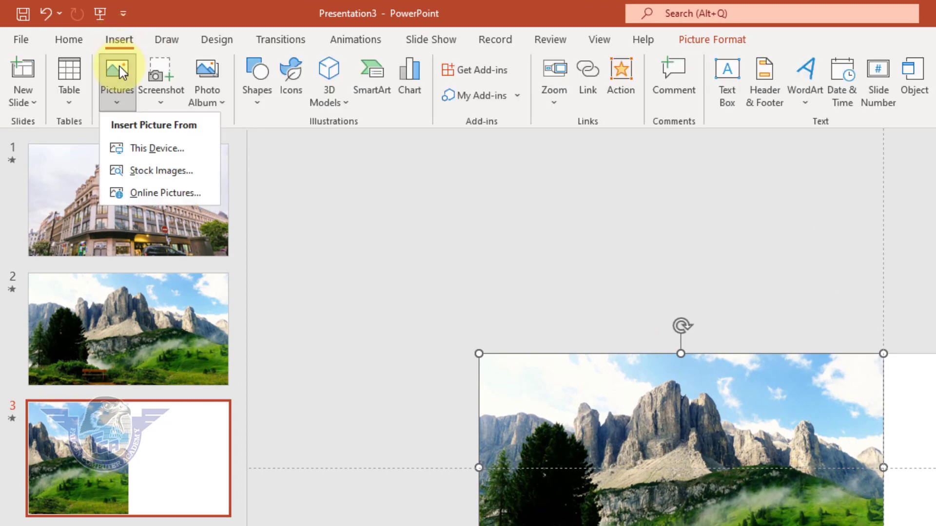
left_click(147, 147)
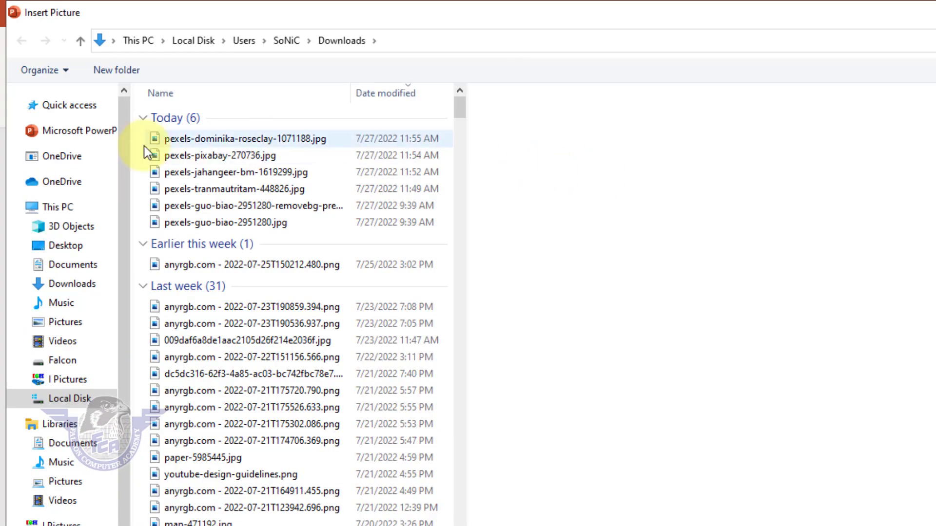
left_click(70, 284)
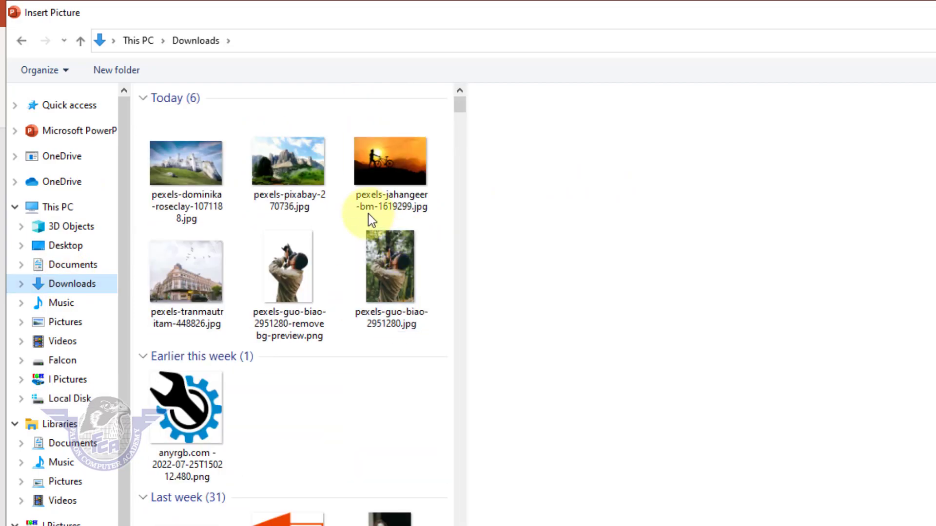
left_click(289, 177)
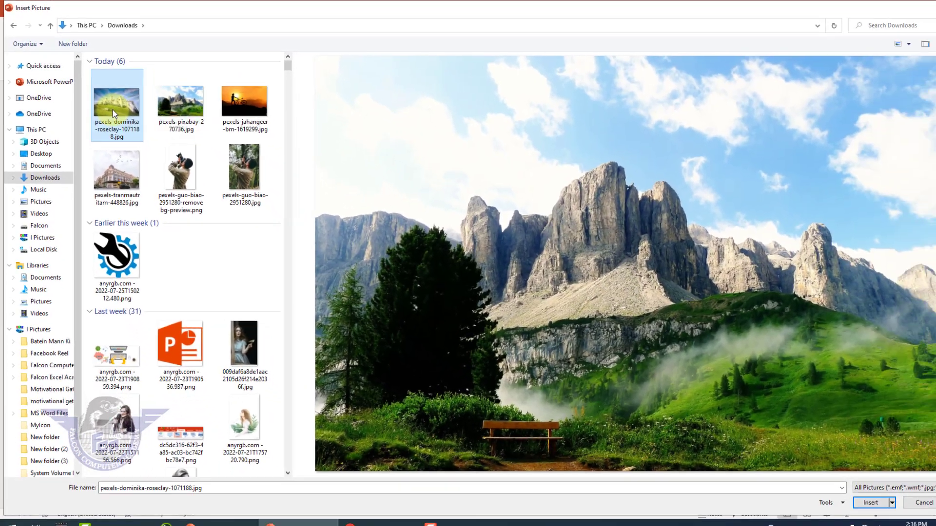
left_click(130, 117)
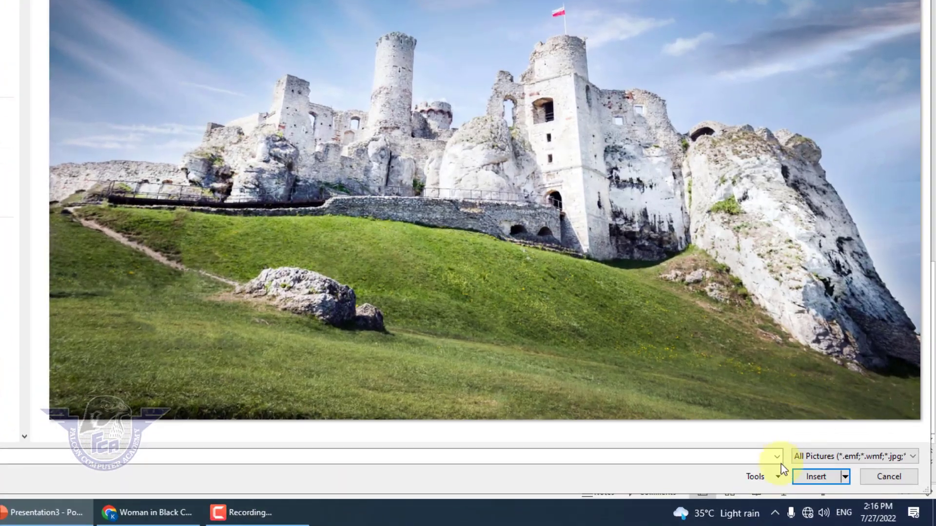
left_click(809, 478)
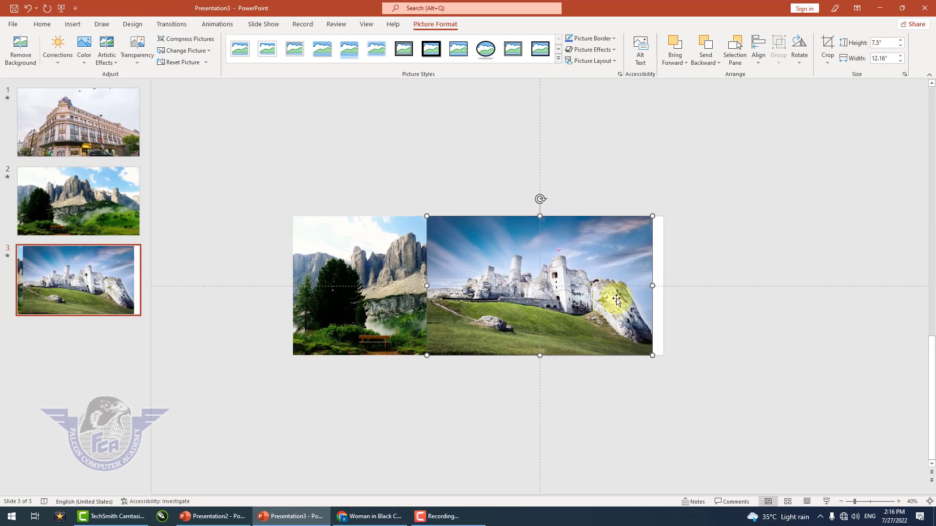
Crop the castle photo to a 16:9 aspect ratio (13.33 by 7.5 inches) and nudge it beside the mountains
left_click(898, 502)
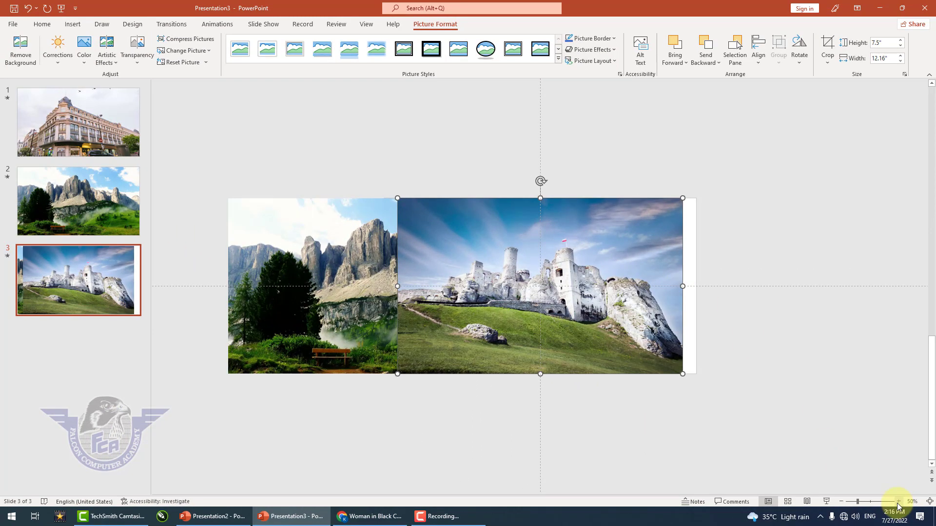
left_click(898, 502)
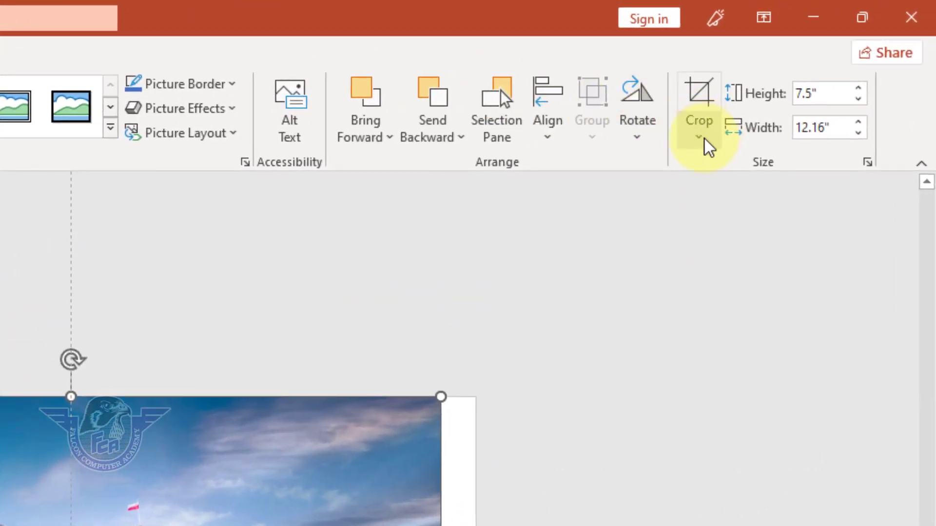
left_click(706, 142)
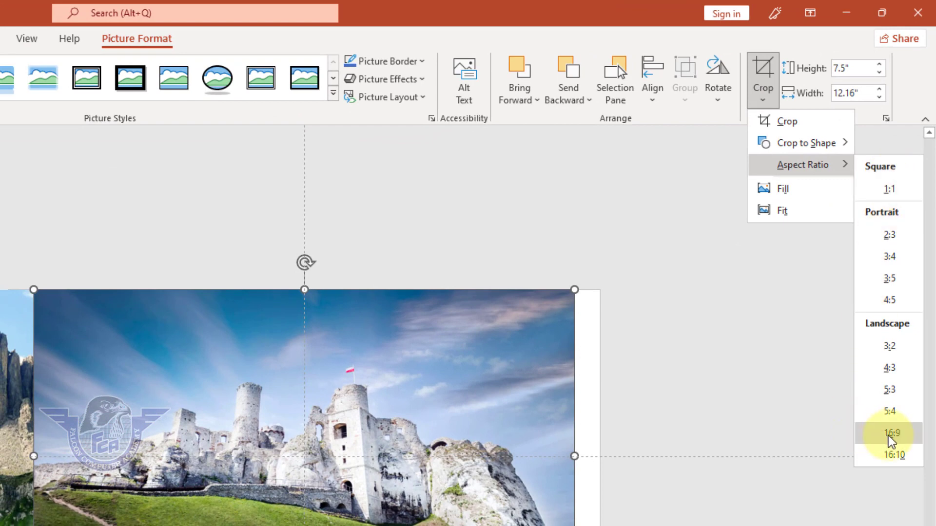
left_click(891, 433)
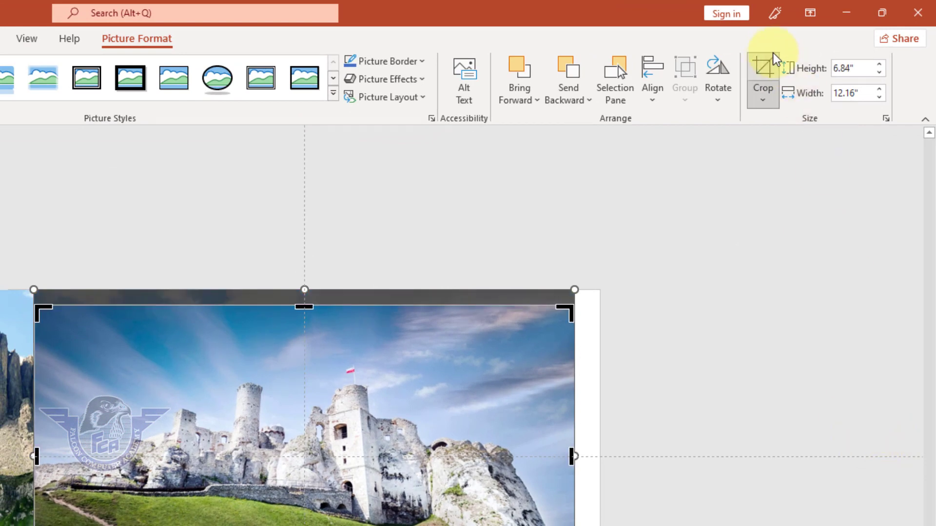
left_click(763, 68)
left_click_drag(437, 427, 451, 419)
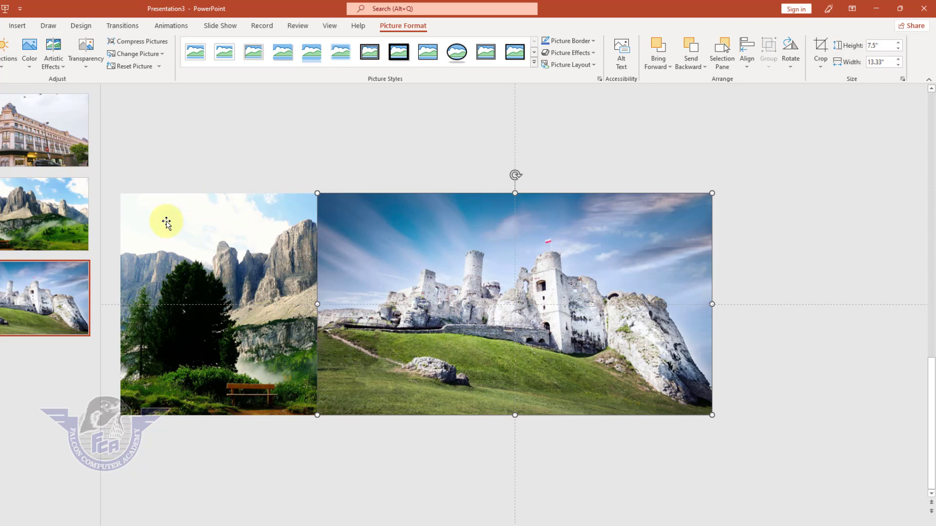
right_click(450, 263)
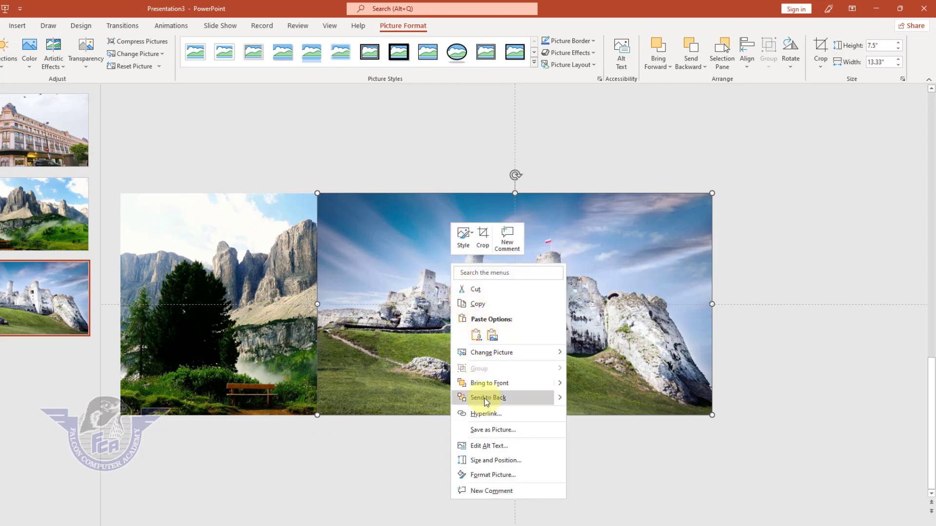
Paste a copy of the castle photo onto slide 2, just past its right edge beside the mountain photo
left_click(486, 309)
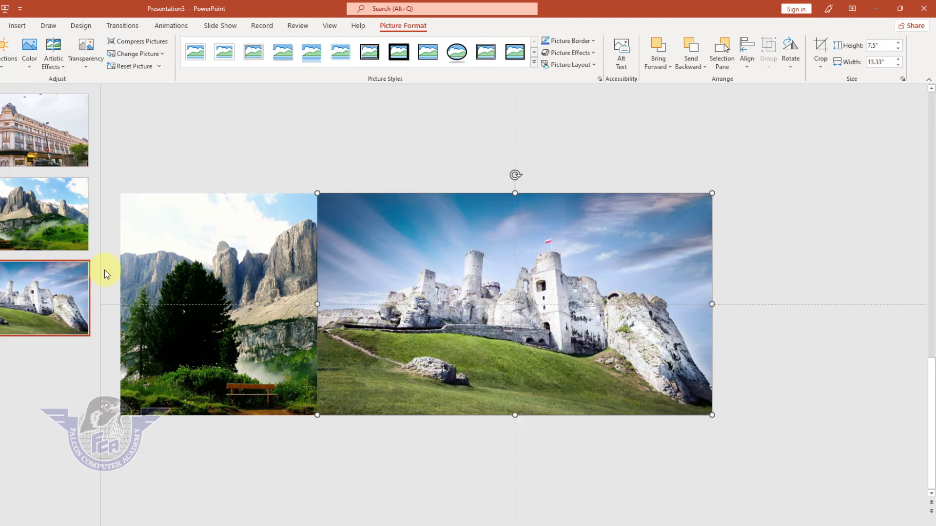
left_click(44, 234)
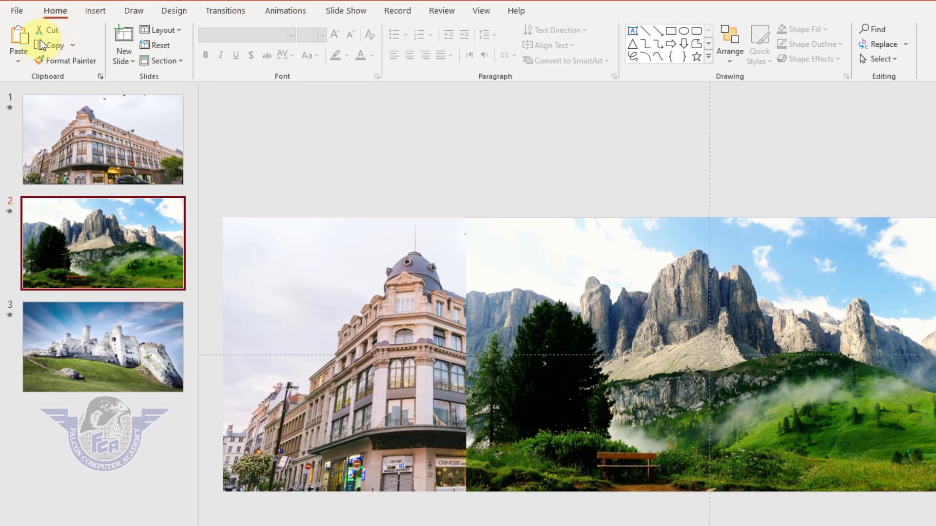
left_click(18, 43)
mouse_move(595, 265)
left_mouse_down()
mouse_move(812, 232)
mouse_move(798, 236)
left_mouse_up()
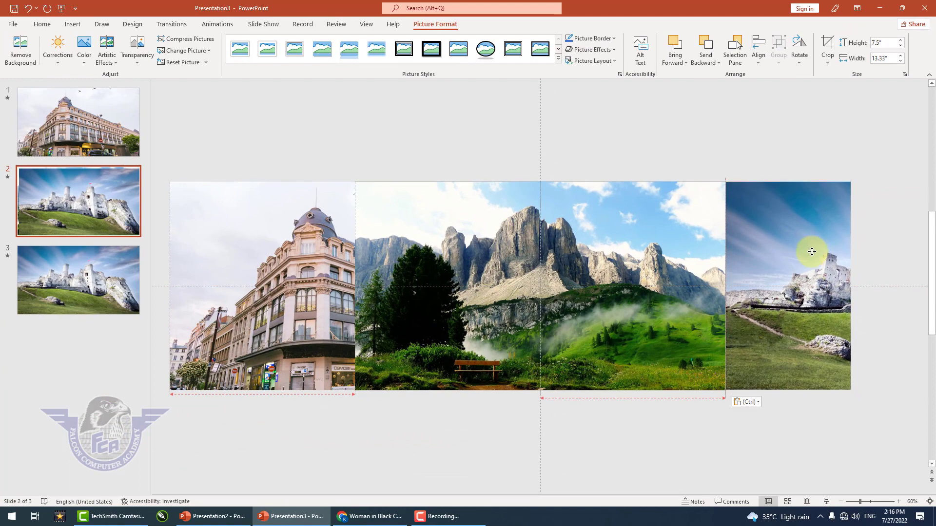
left_click_drag(812, 255, 810, 251)
left_click(76, 292)
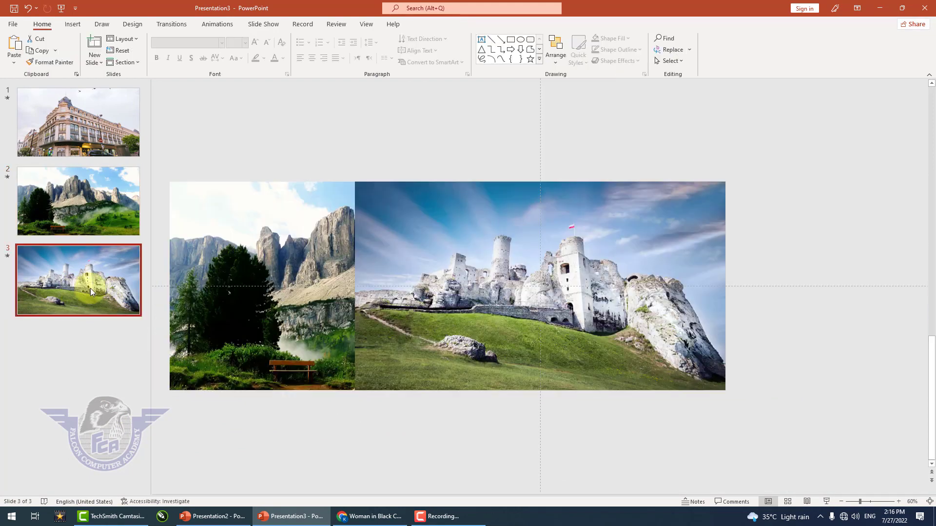
left_click(171, 24)
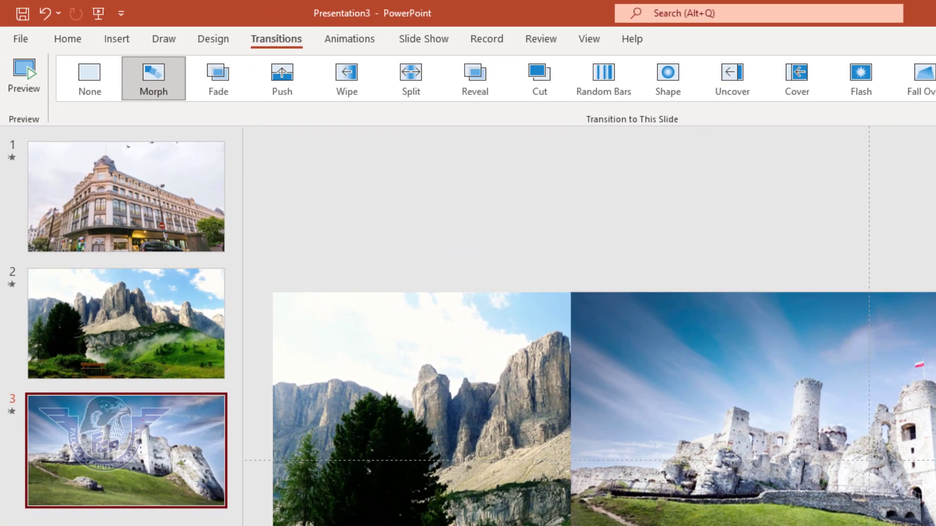
key("F5")
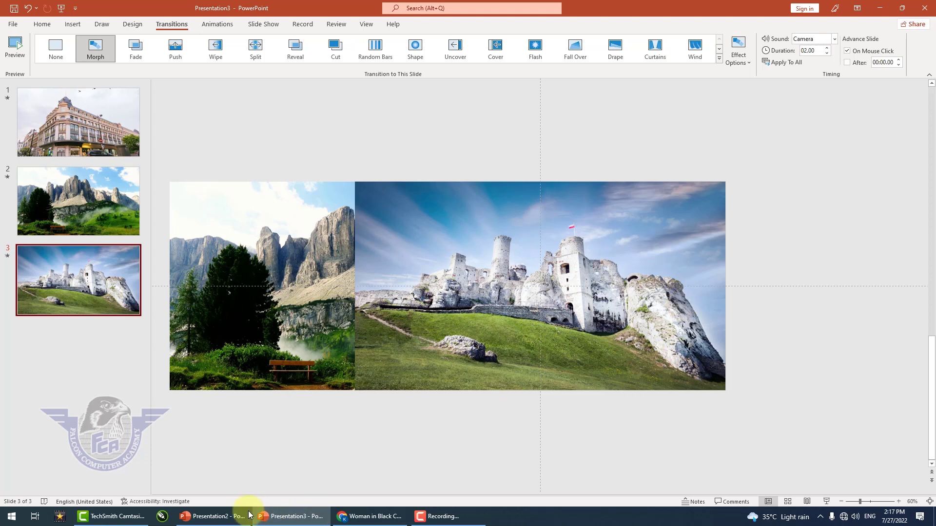
Switch to the finished Presentation2 and select the photographer cutout on slide 1
left_click(235, 518)
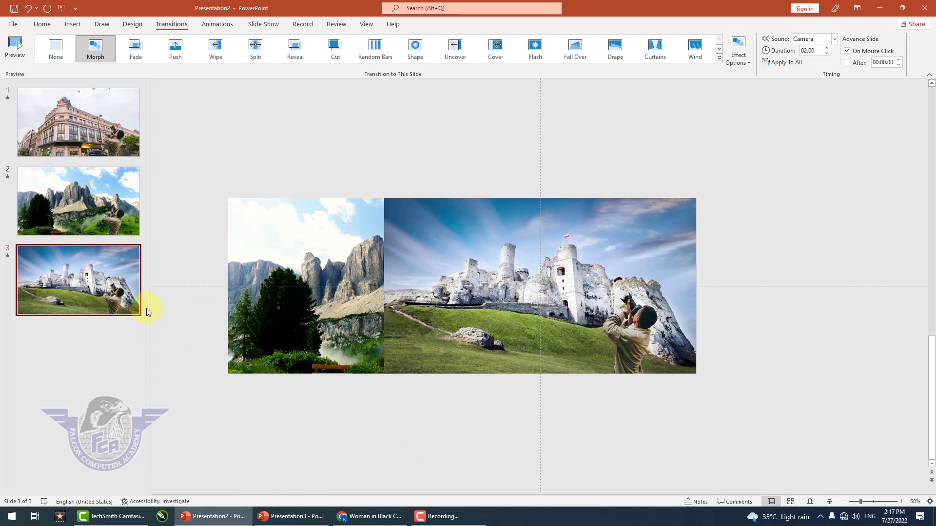
left_click(103, 137)
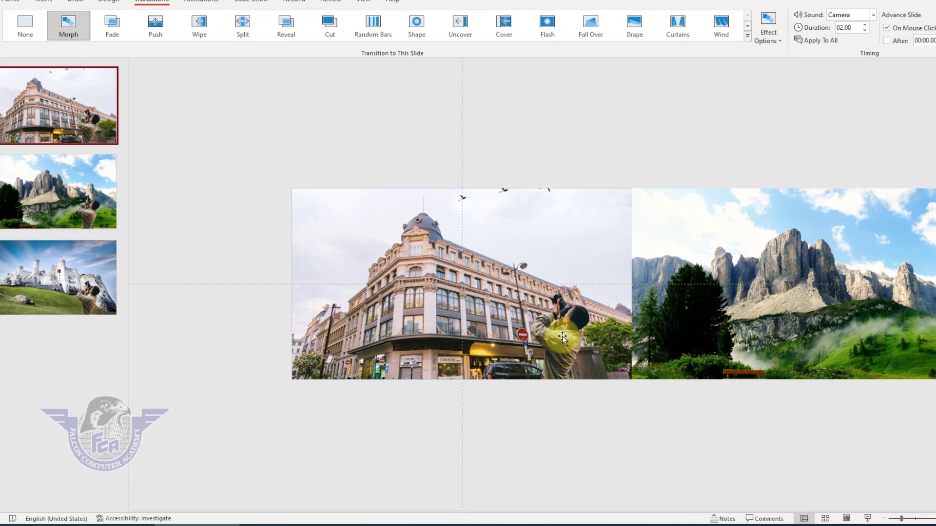
left_click(548, 335)
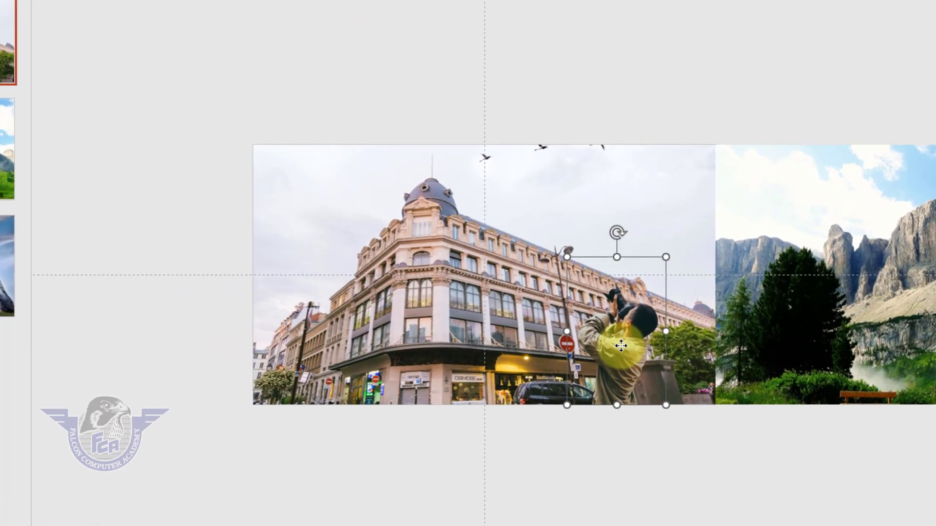
Play Presentation2's slideshow through the building, mountain and castle slides, then switch to Presentation3
key("F5")
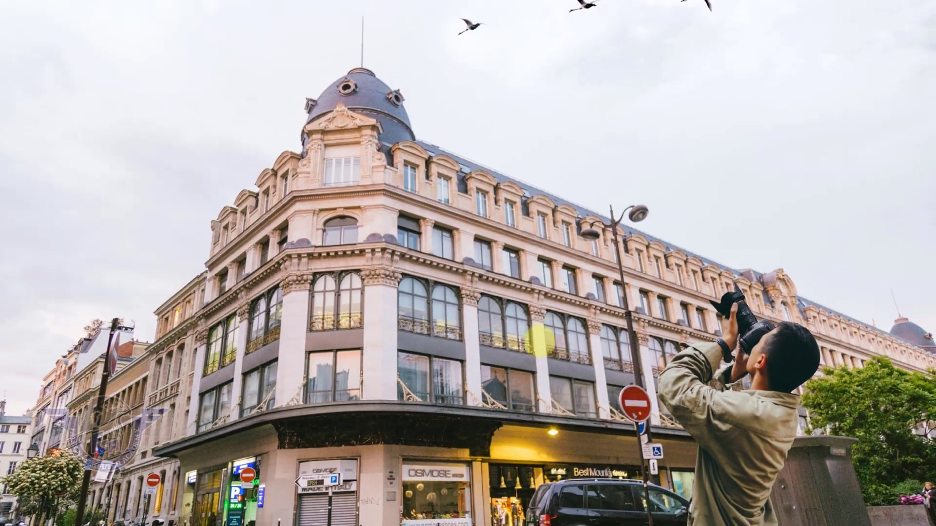
left_click(495, 314)
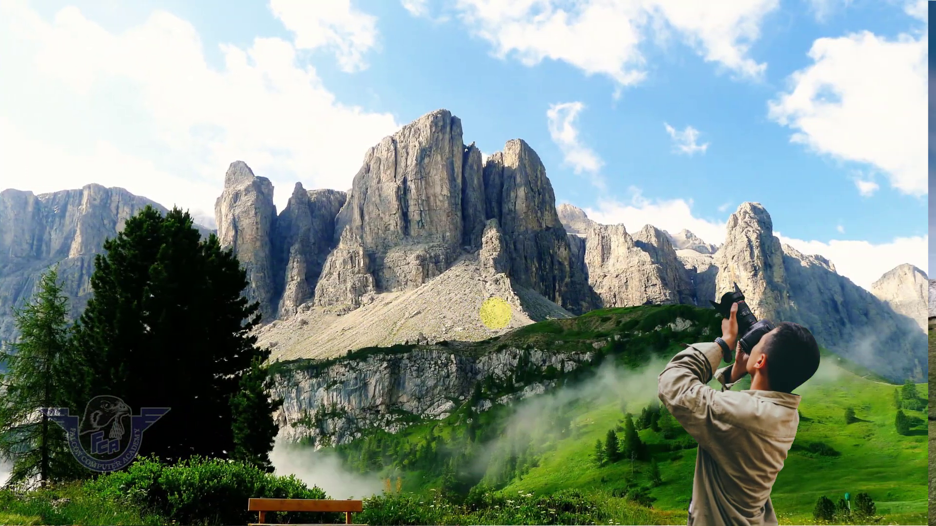
left_click(494, 314)
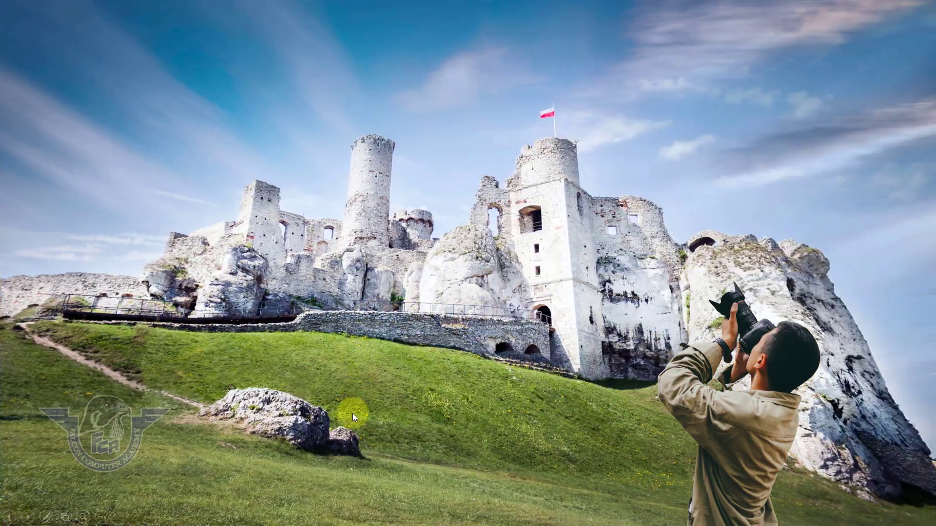
key("Escape")
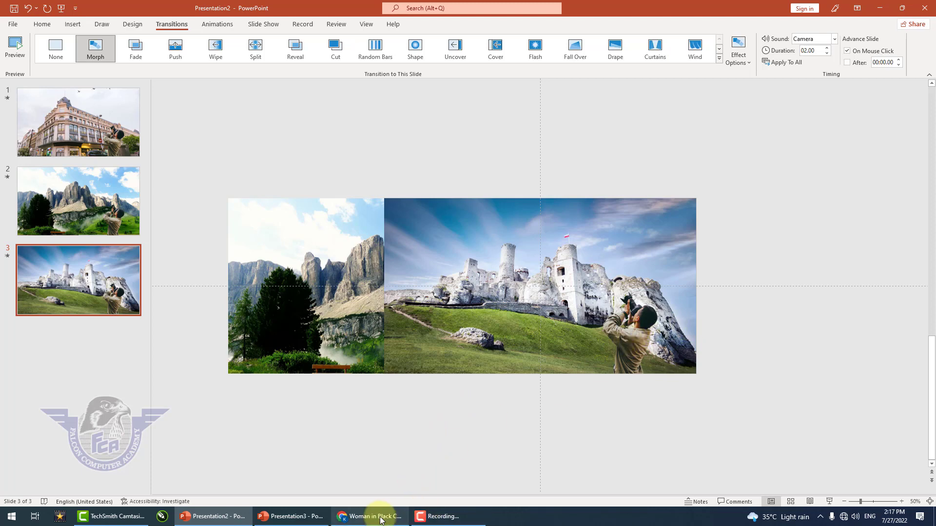
left_click(297, 515)
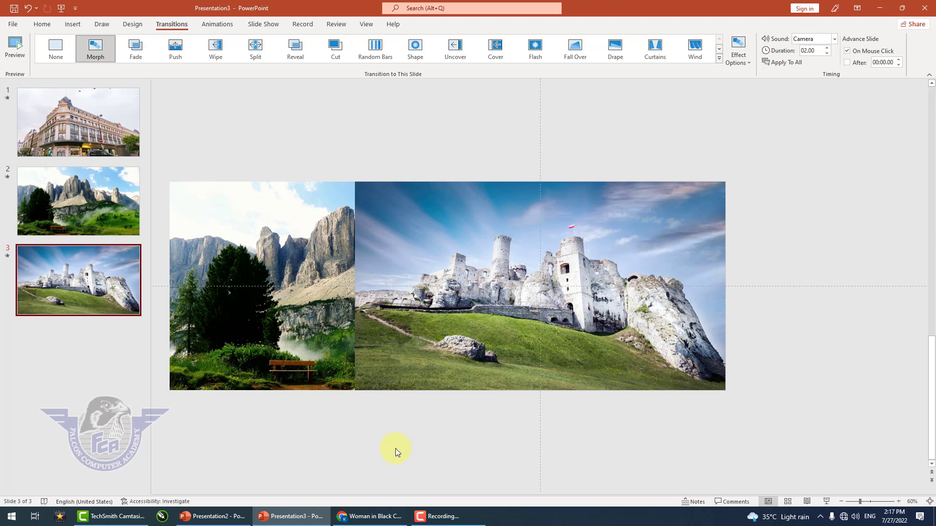
left_click(389, 519)
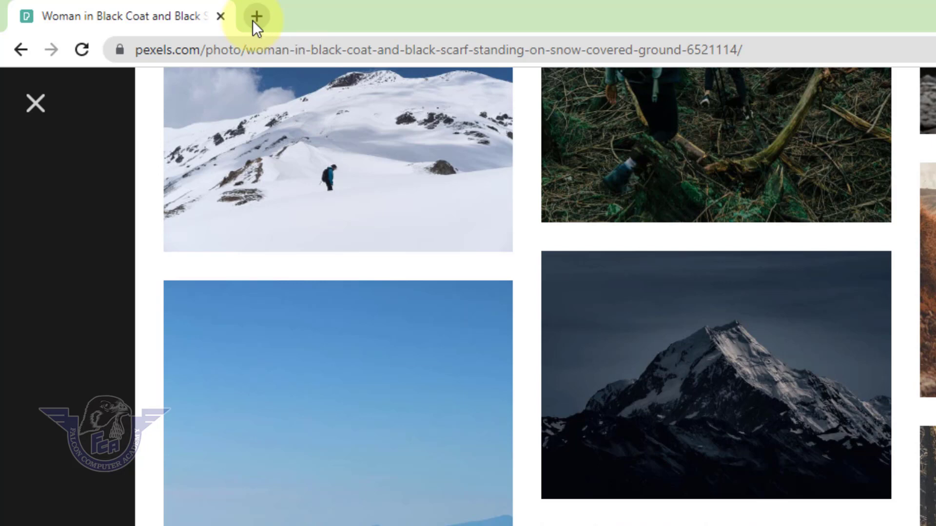
left_click(189, 45)
type("ww")
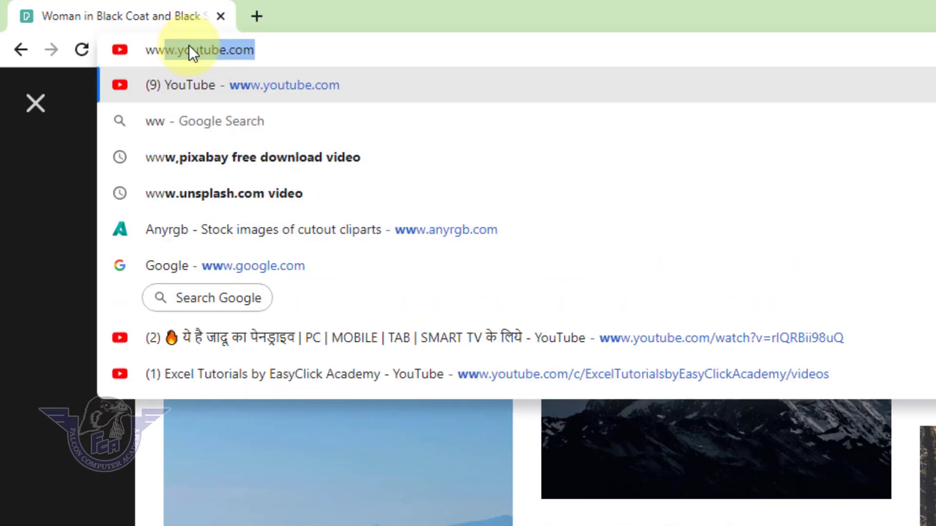
type("w.remov")
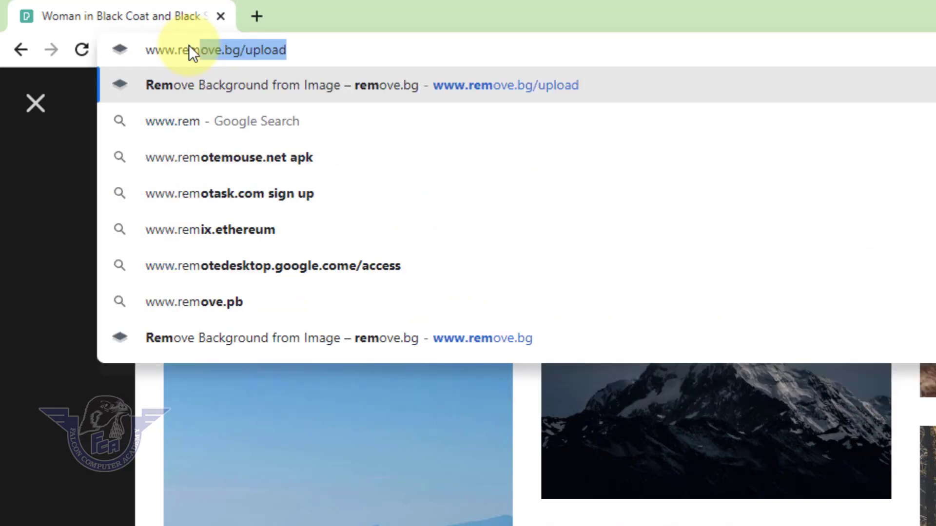
key("Return")
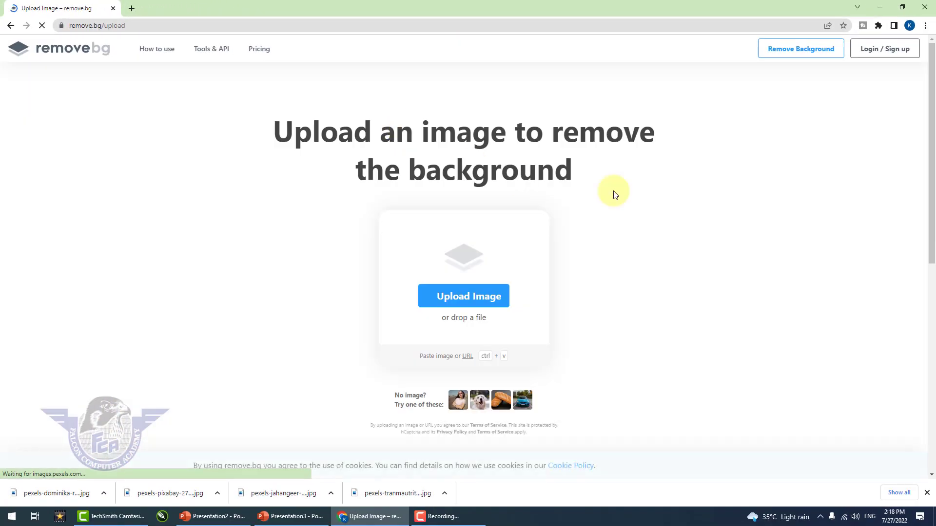
Upload pexels-guo-biao-2951280.jpg to remove.bg and download the transparent photographer cutout PNG
left_click(73, 51)
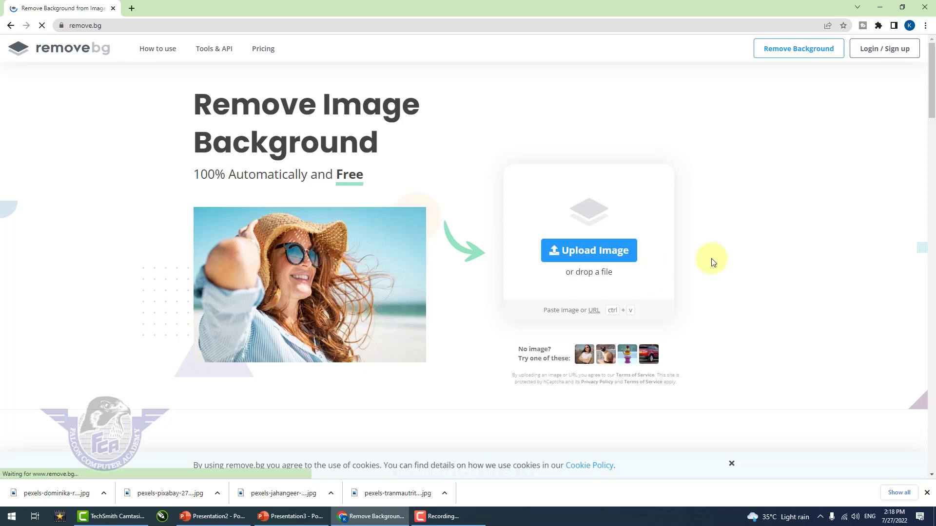
left_click(595, 251)
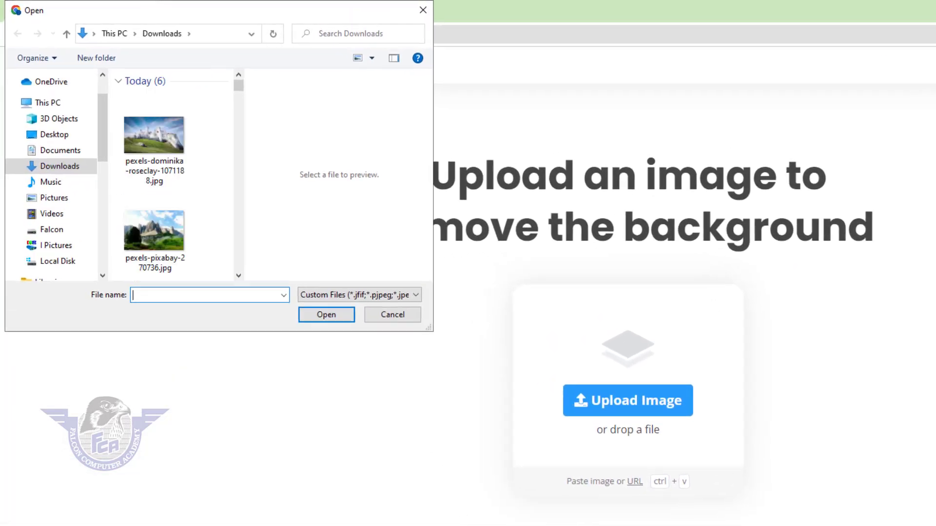
left_click(56, 166)
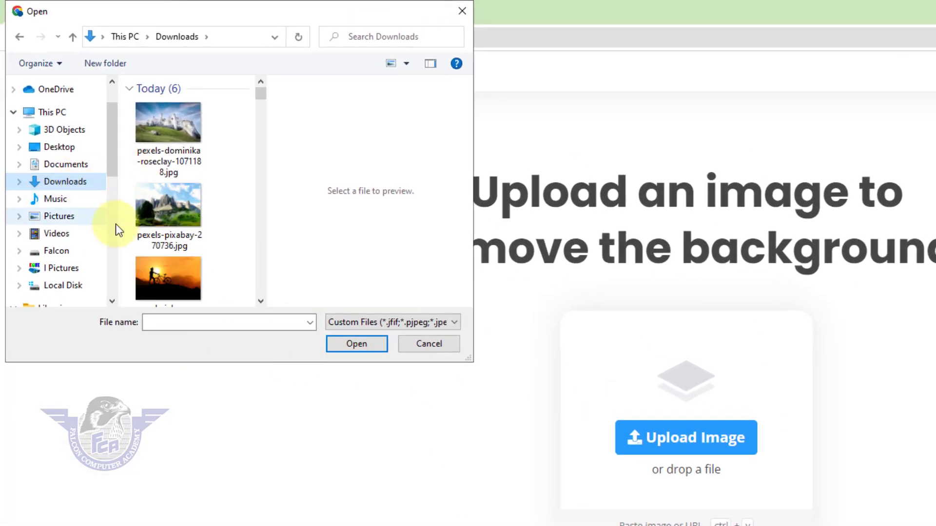
left_click(260, 301)
left_click(260, 301)
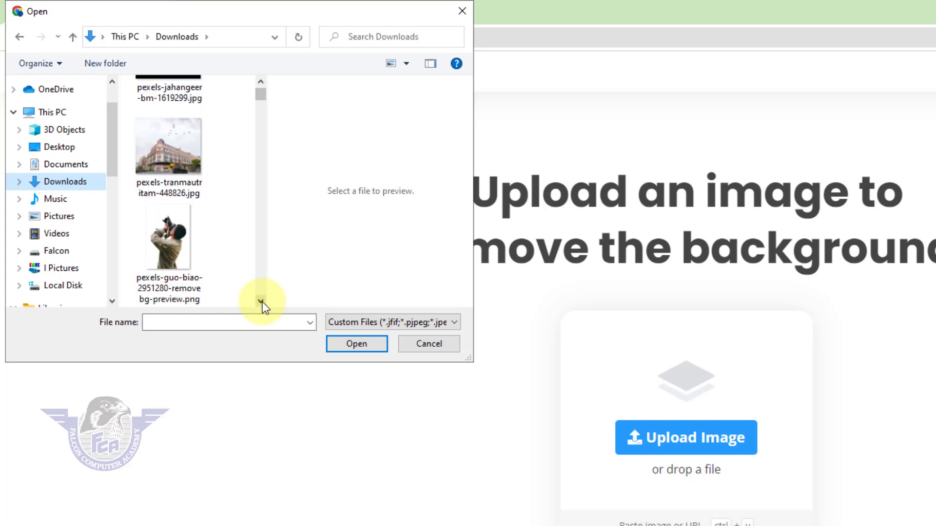
left_click(261, 301)
left_click(184, 265)
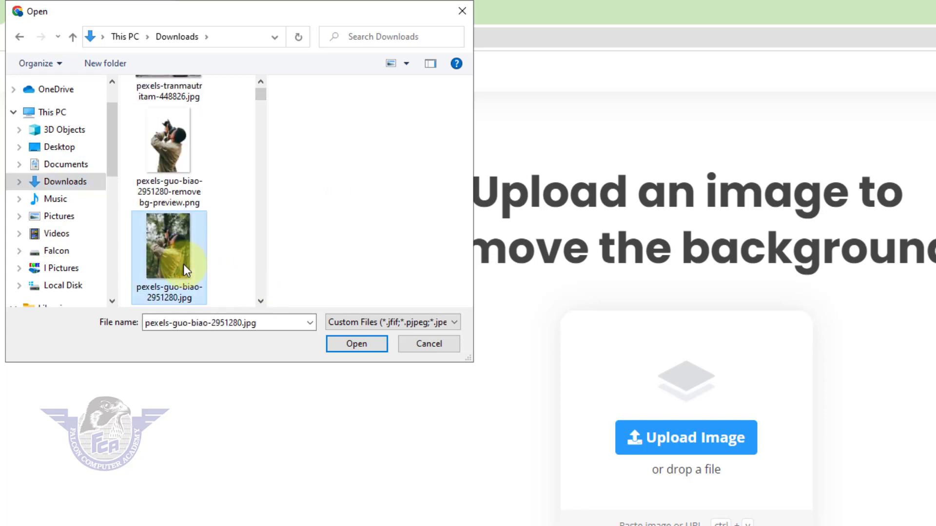
left_click(357, 344)
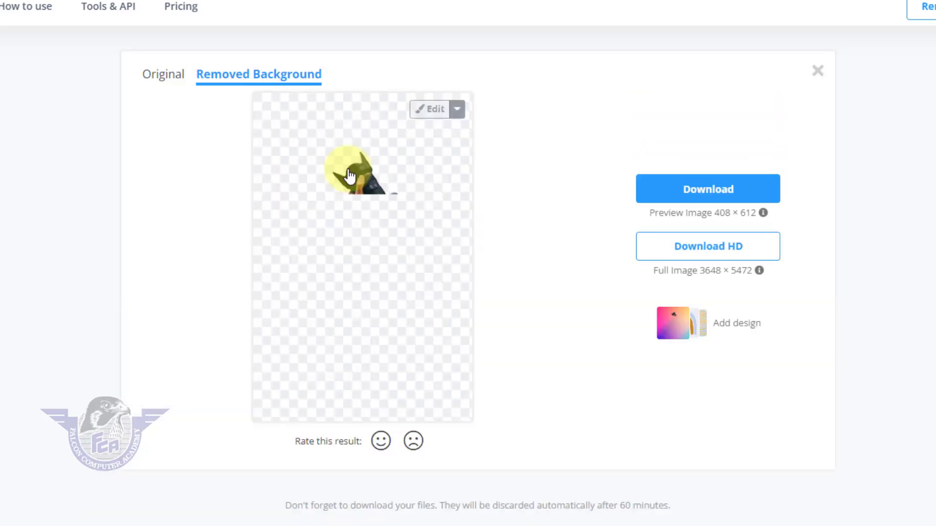
left_click(690, 184)
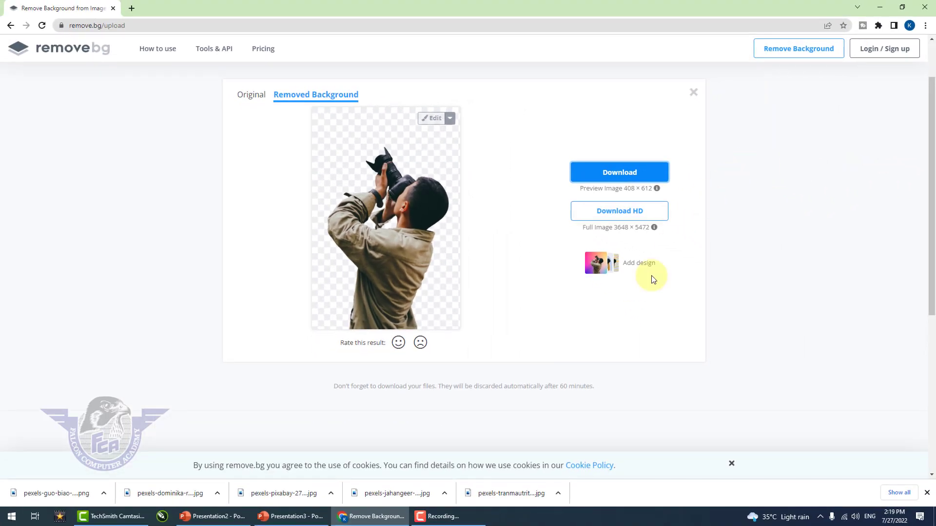
left_click(214, 516)
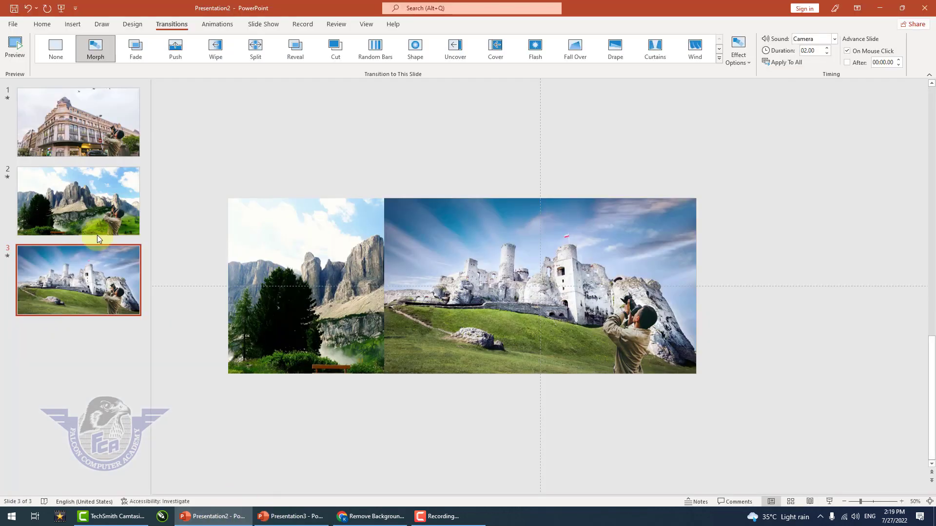
Insert pexels-guo-biao-2951280-removebg-preview (1).png from Downloads onto Presentation3's slide 1
left_click(274, 518)
left_click(85, 121)
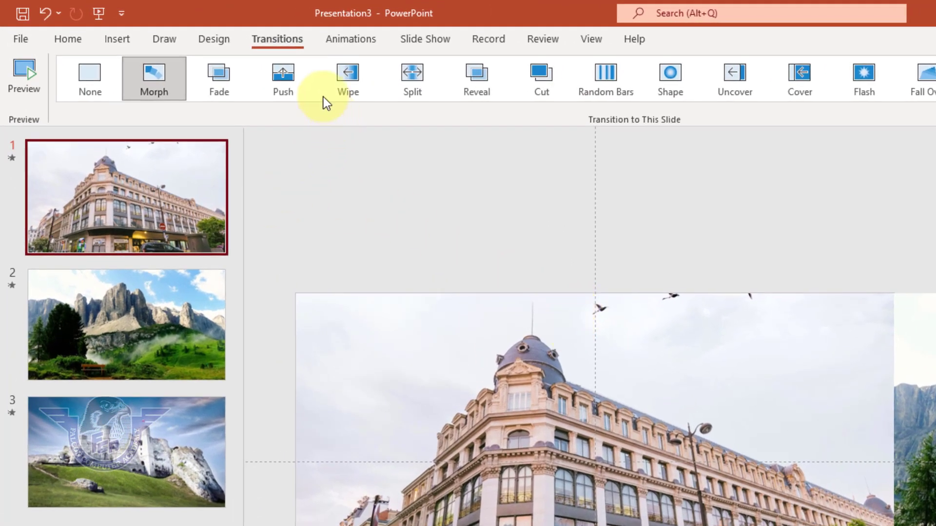
left_click(117, 39)
left_click(115, 77)
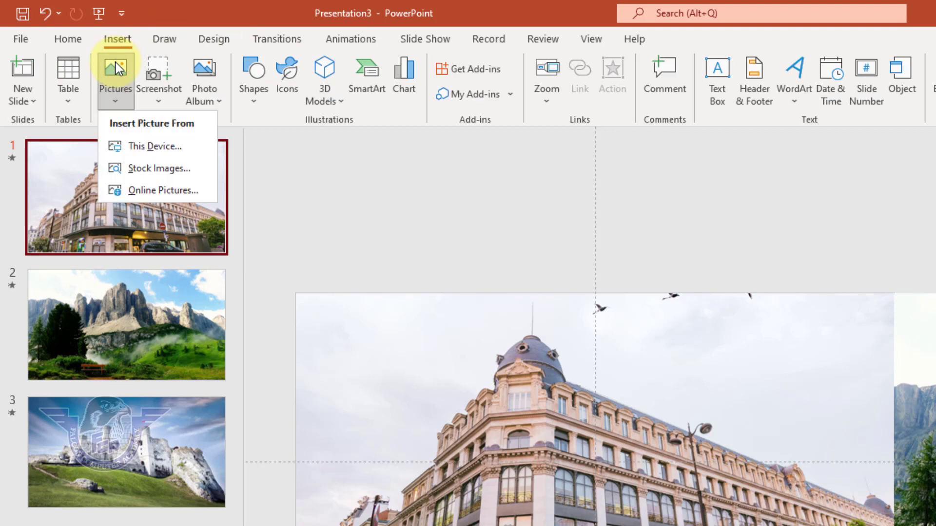
left_click(137, 144)
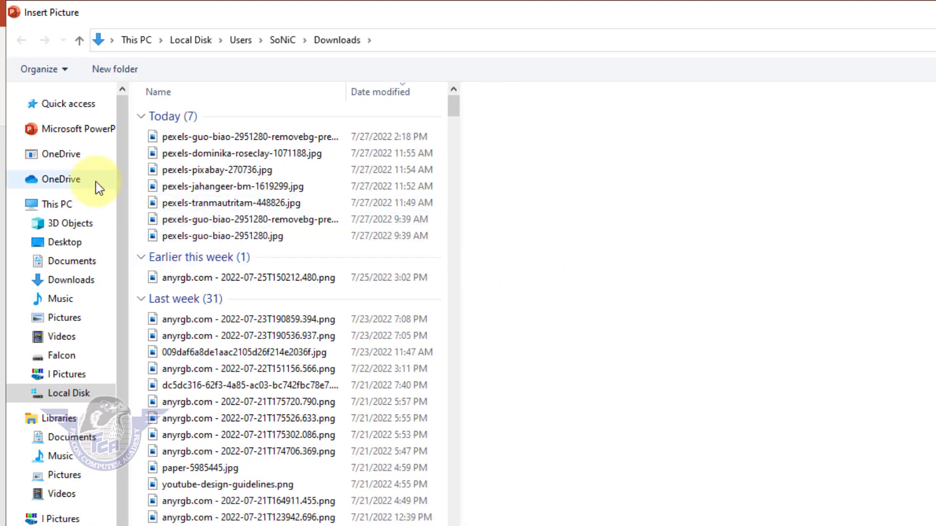
left_click(69, 282)
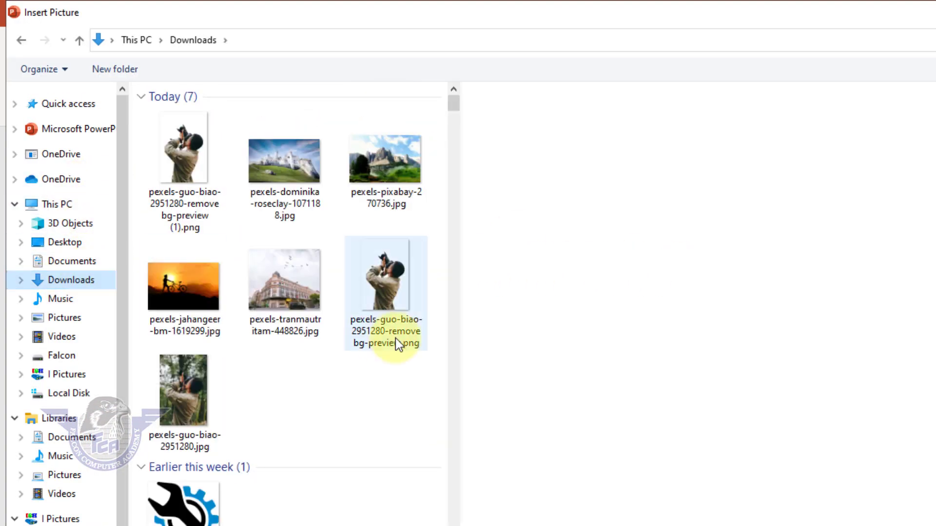
left_click(183, 177)
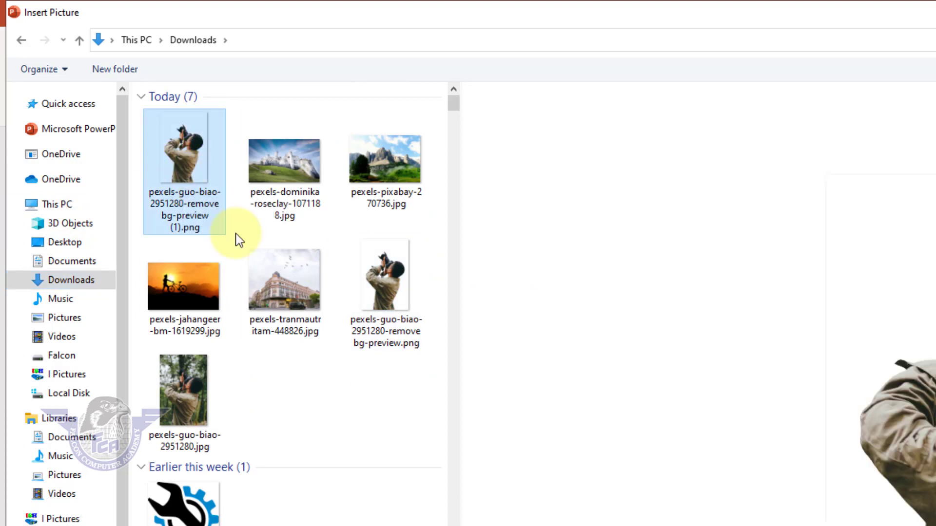
left_click(685, 521)
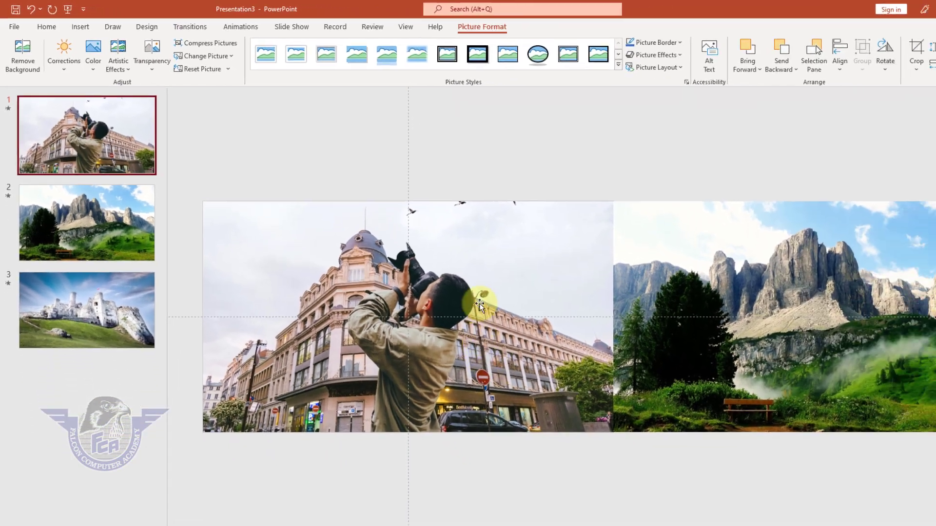
Shrink the photographer cutout to about half size and move it to the building's lower right
left_click_drag(481, 303, 438, 282)
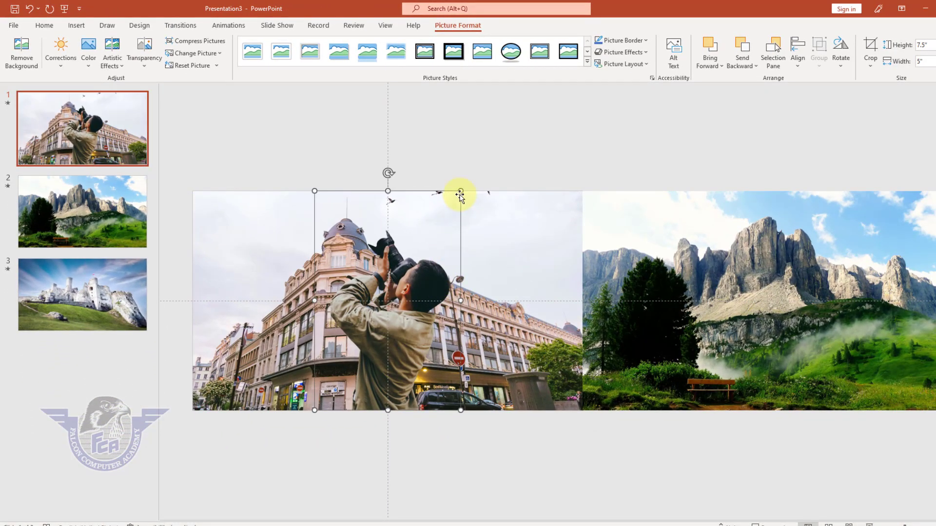
left_click_drag(456, 192, 396, 287)
left_click_drag(382, 356, 508, 356)
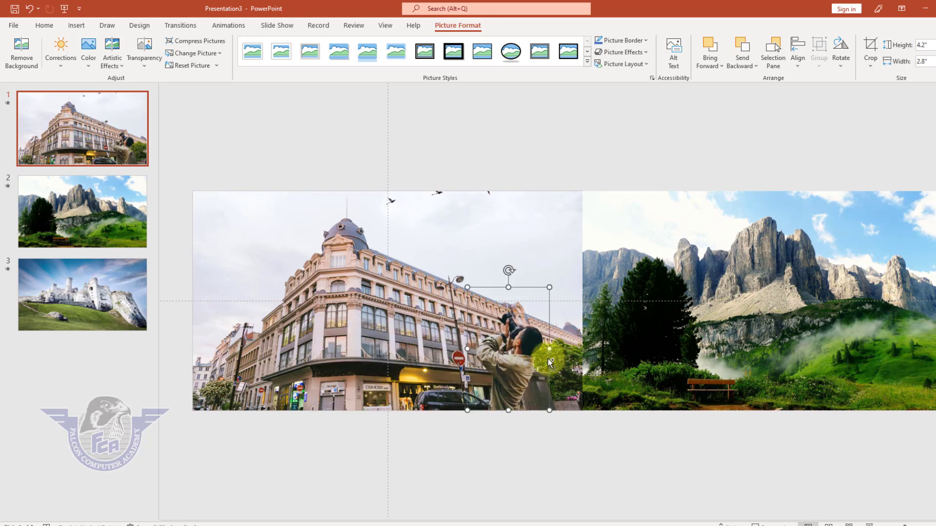
Paste copies of the cutout onto slides 2 and 3, then play the slideshow from the start
key("ctrl+c")
left_click(105, 236)
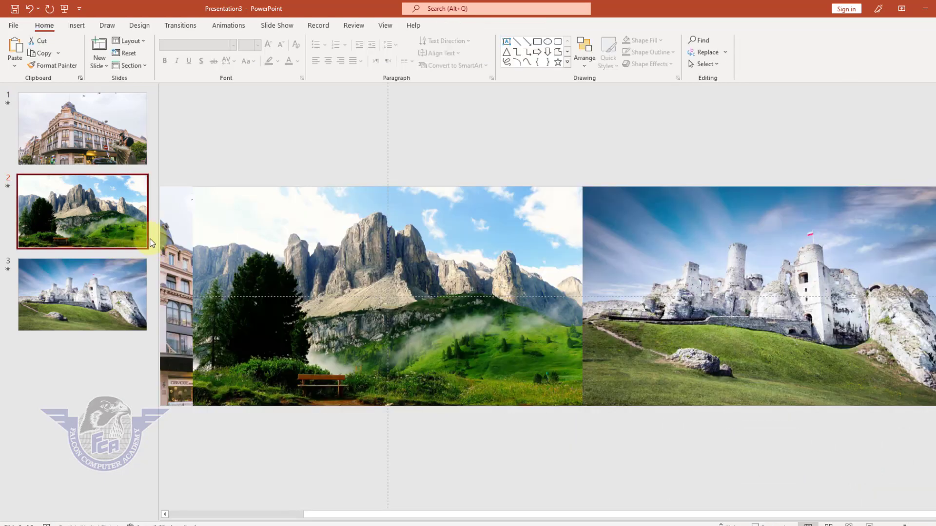
key("ctrl+v")
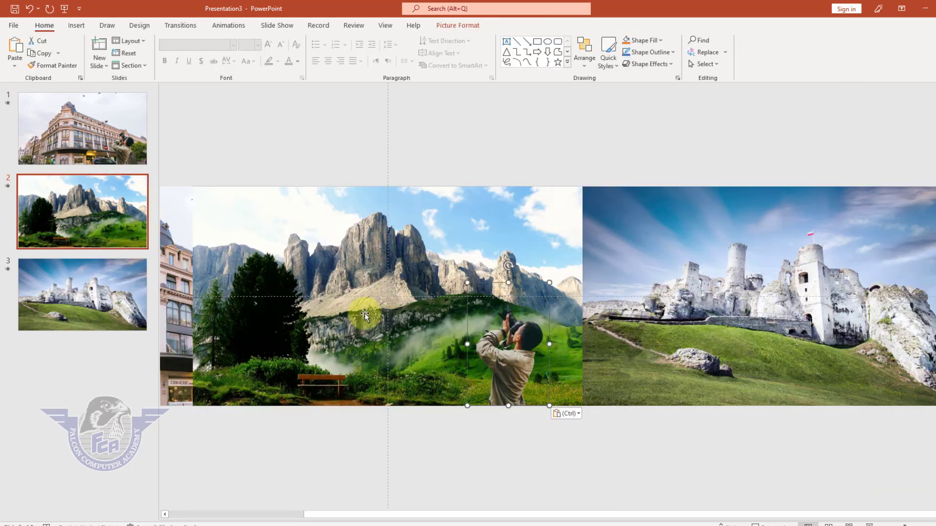
left_click(146, 292)
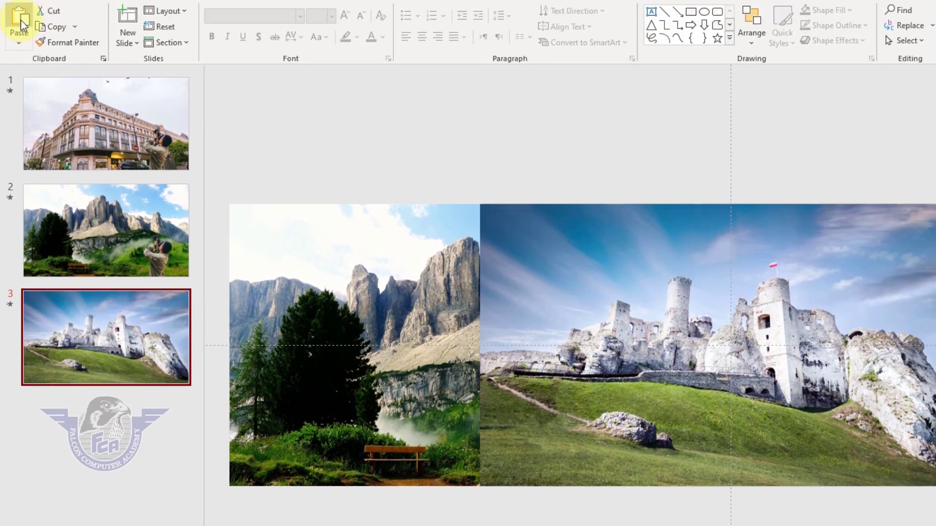
left_click(19, 60)
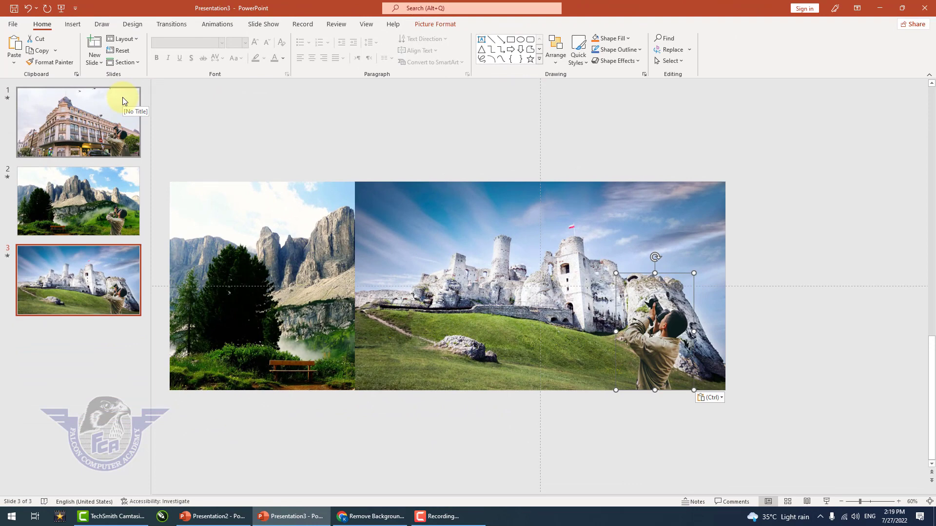
key("F5")
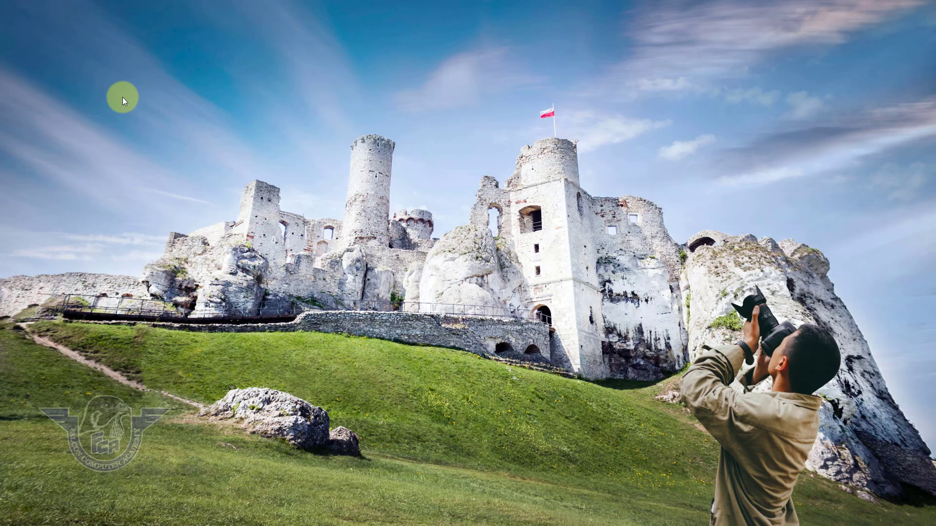
key("Escape")
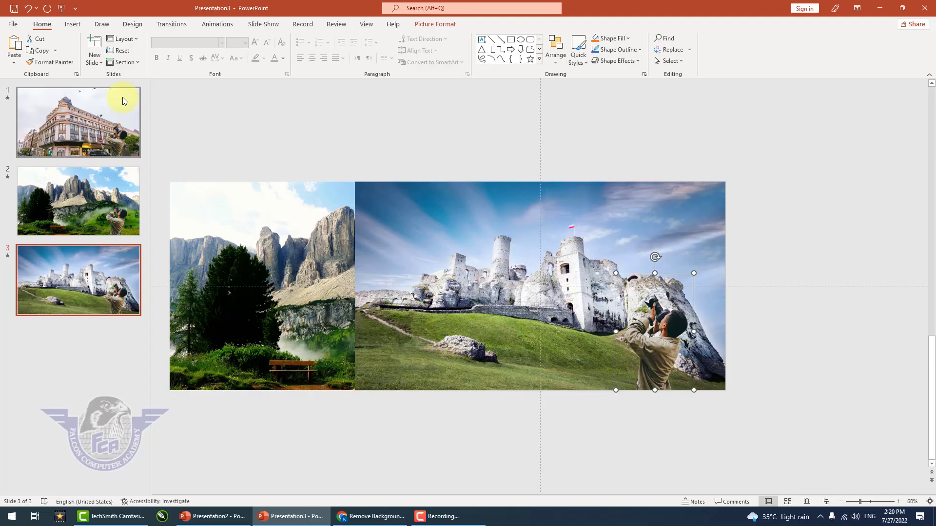